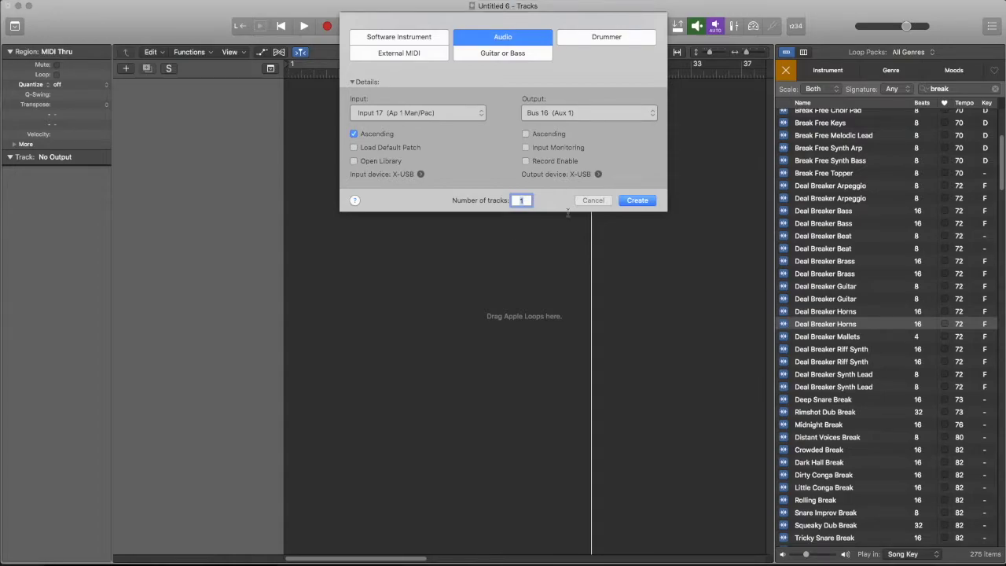
Step: Create one new audio track and place the Rimshot Room Break loop on it at bar 1
{"action": "left_click", "coordinate": [632, 201]}
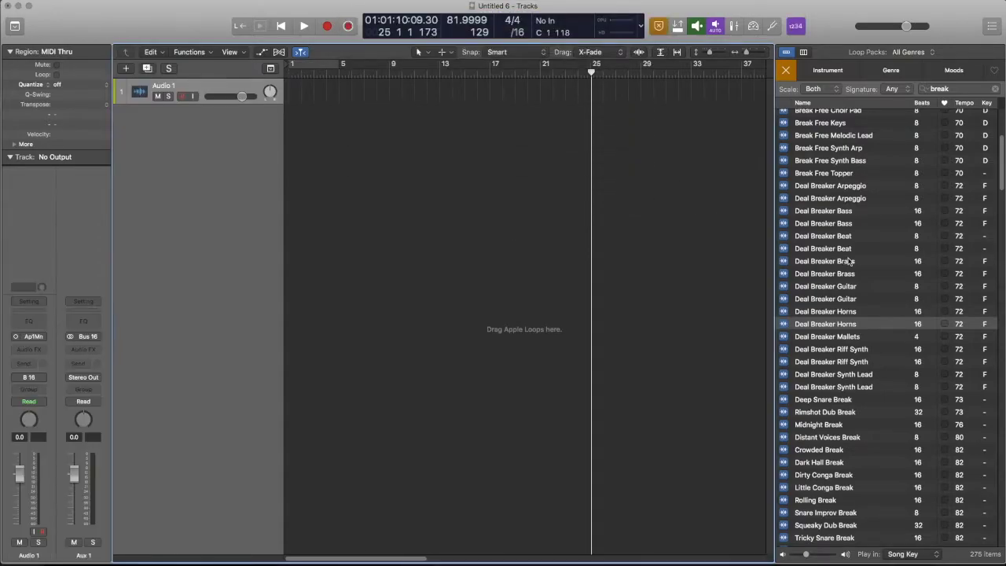
{"action": "scroll", "coordinate": [848, 263], "scroll_direction": "up", "scroll_amount": 3}
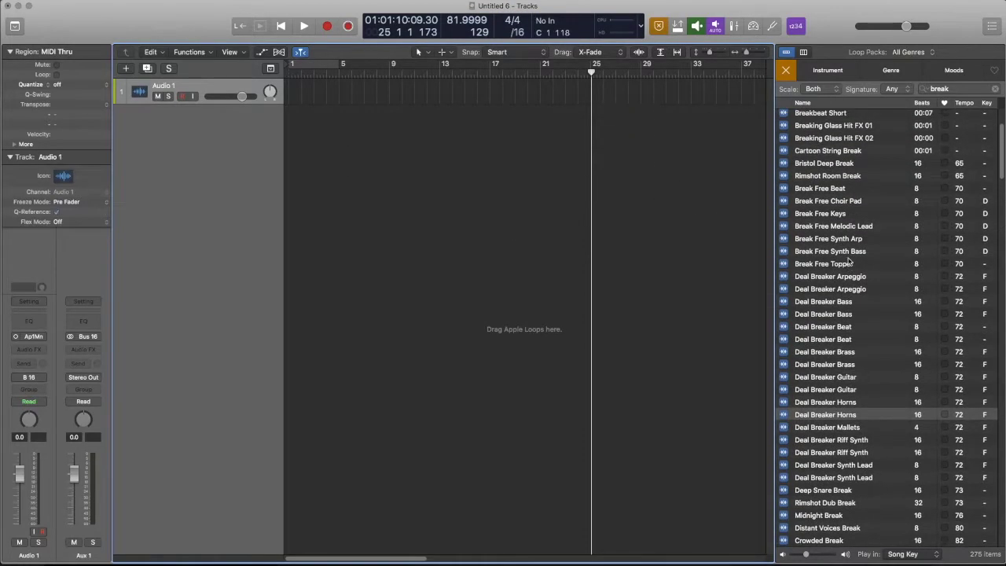
{"action": "left_click", "coordinate": [847, 177]}
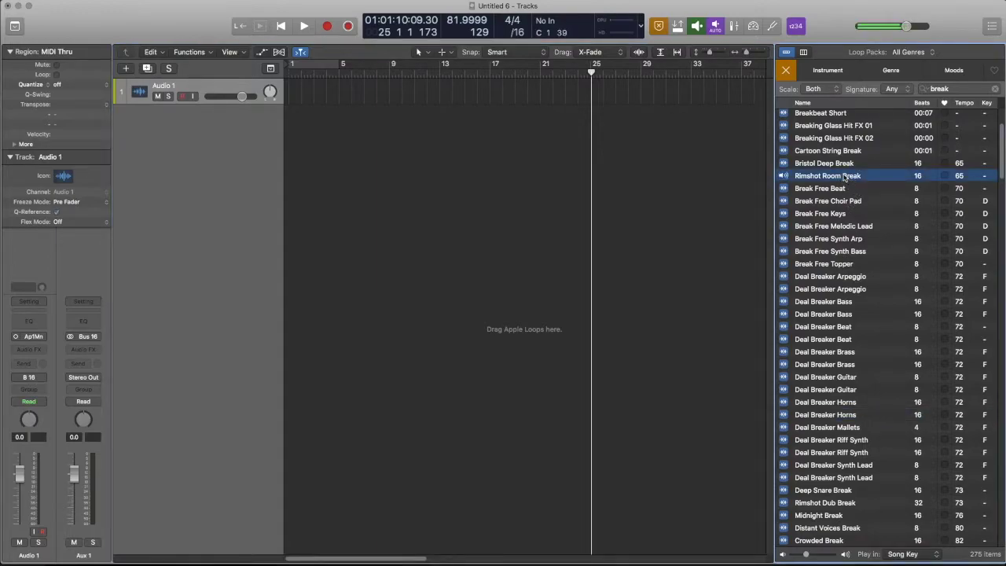
{"action": "left_click_drag", "start_coordinate": [845, 178], "coordinate": [289, 94]}
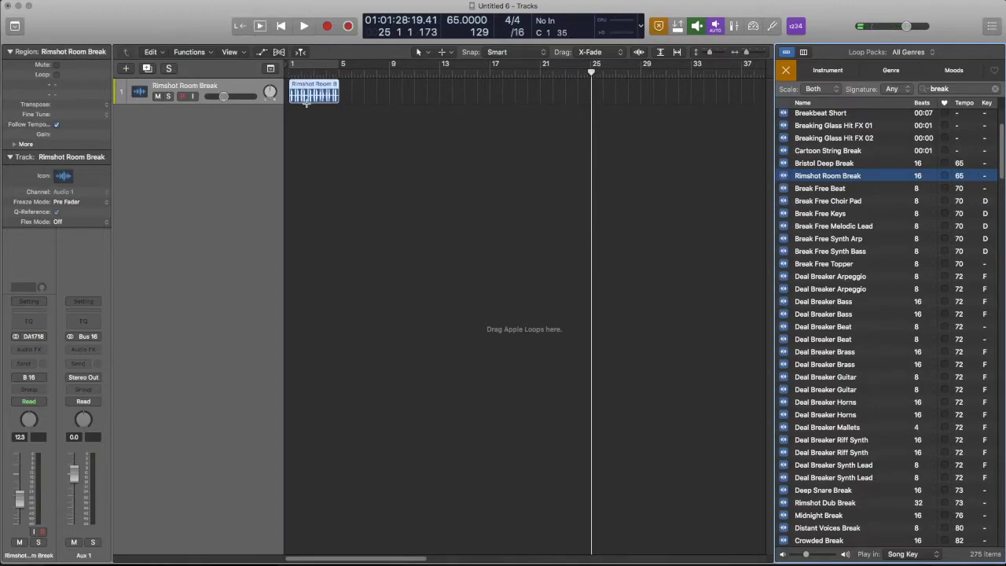
Step: Open the Rimshot Room Break region in the audio file editor and detect its transients across the whole loop
{"action": "key", "text": "super+Right"}
{"action": "key", "text": "super+Right"}
{"action": "key", "text": "super+Right"}
{"action": "double_click", "coordinate": [311, 104]}
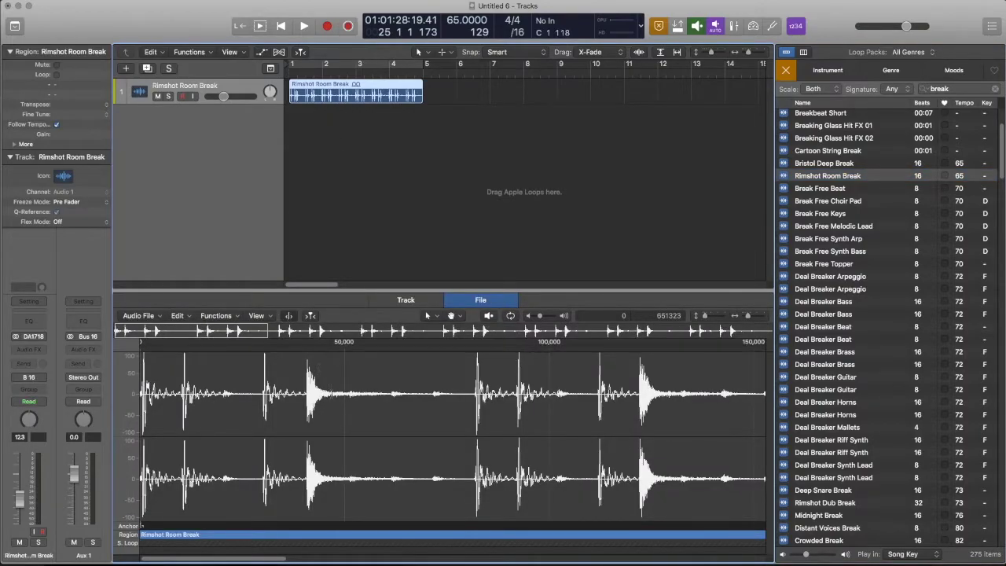
{"action": "key", "text": "ctrl+t"}
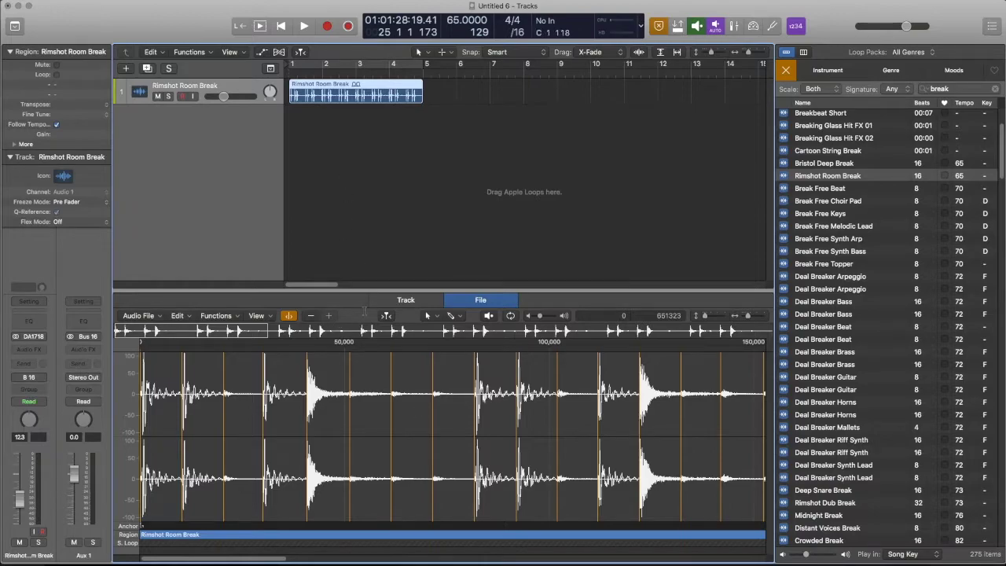
{"action": "key", "text": "super+Left"}
{"action": "key", "text": "super+Left"}
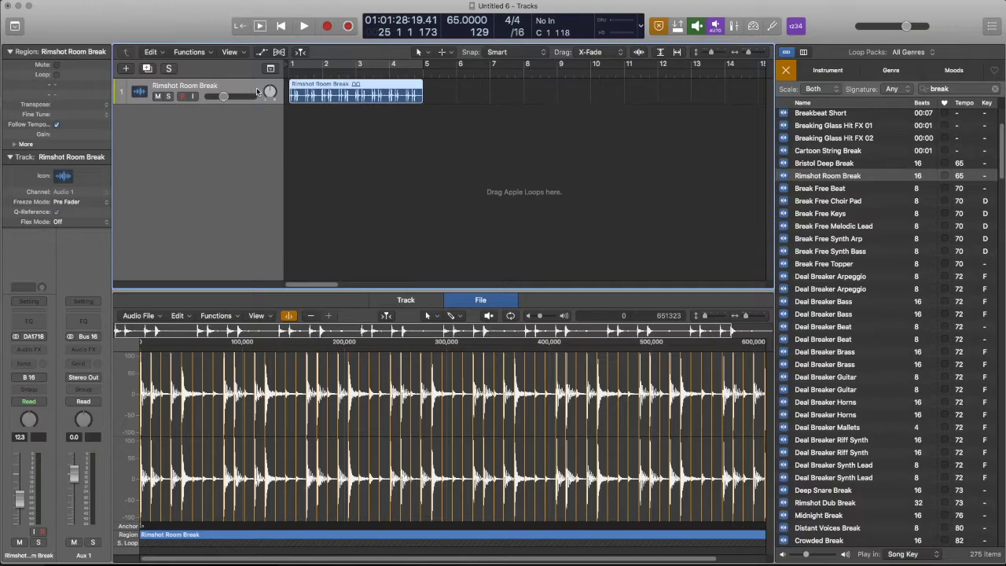
Step: Convert the loop region to a new sampler track named Rimshot Room Break, with zones from transient markers and trigger notes C1 to C#6
{"action": "right_click", "coordinate": [377, 96]}
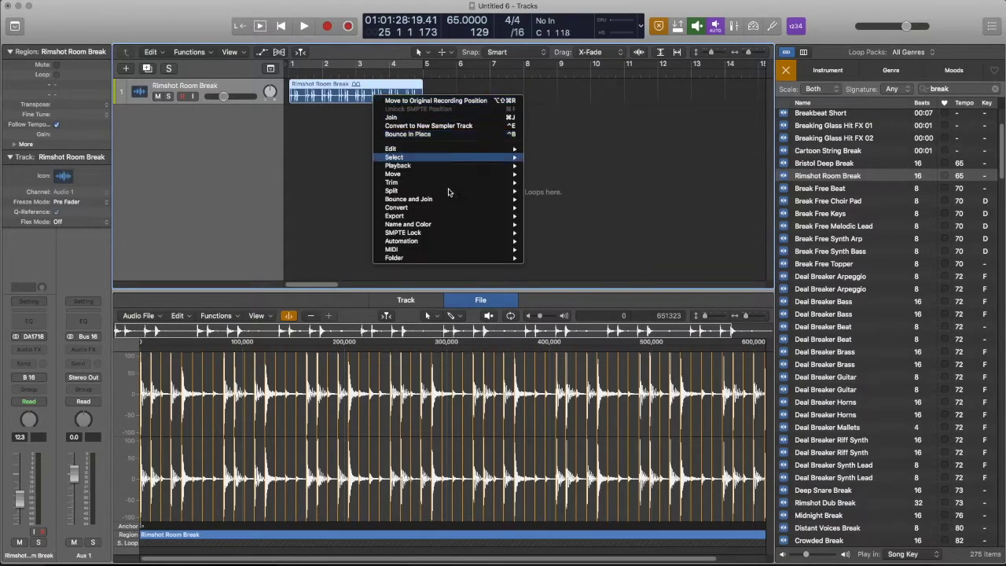
{"action": "mouse_move", "coordinate": [518, 209]}
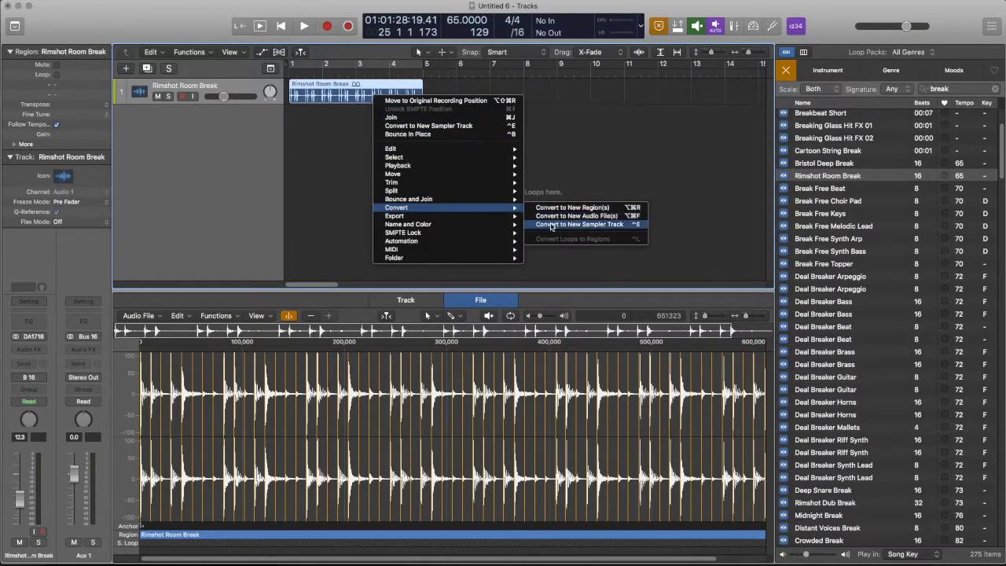
{"action": "left_click", "coordinate": [333, 126]}
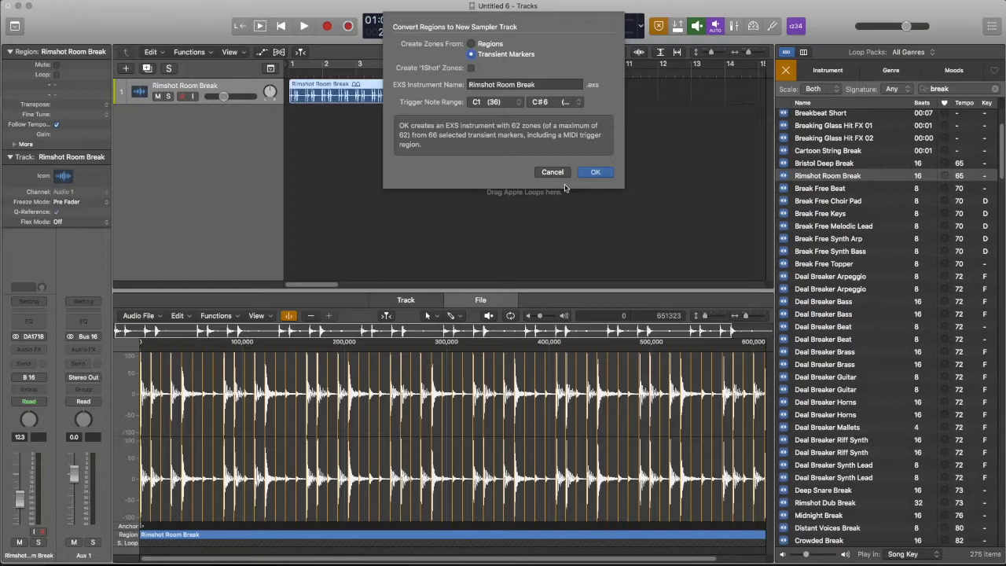
{"action": "left_click", "coordinate": [512, 83]}
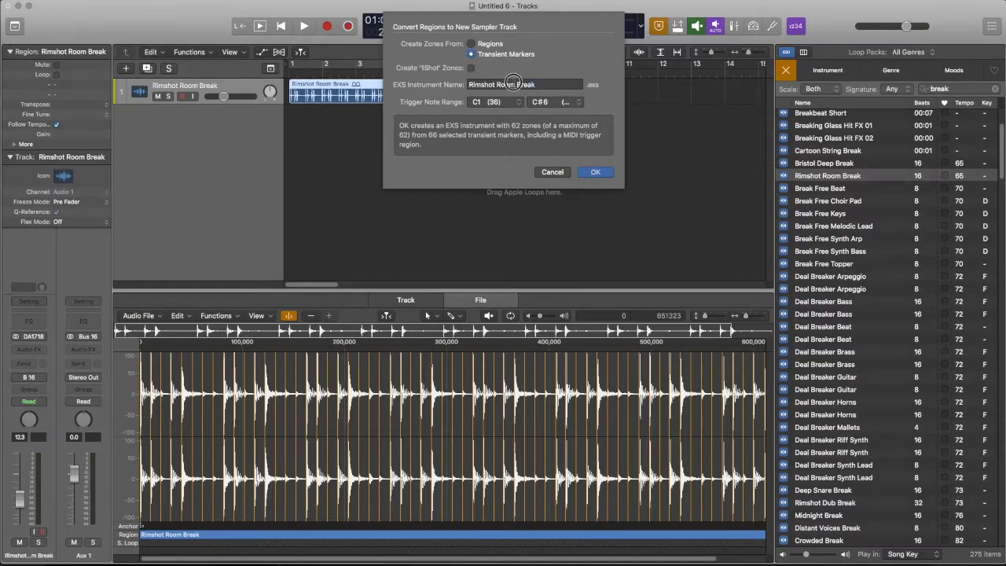
{"action": "left_click", "coordinate": [471, 70]}
{"action": "left_click", "coordinate": [539, 84]}
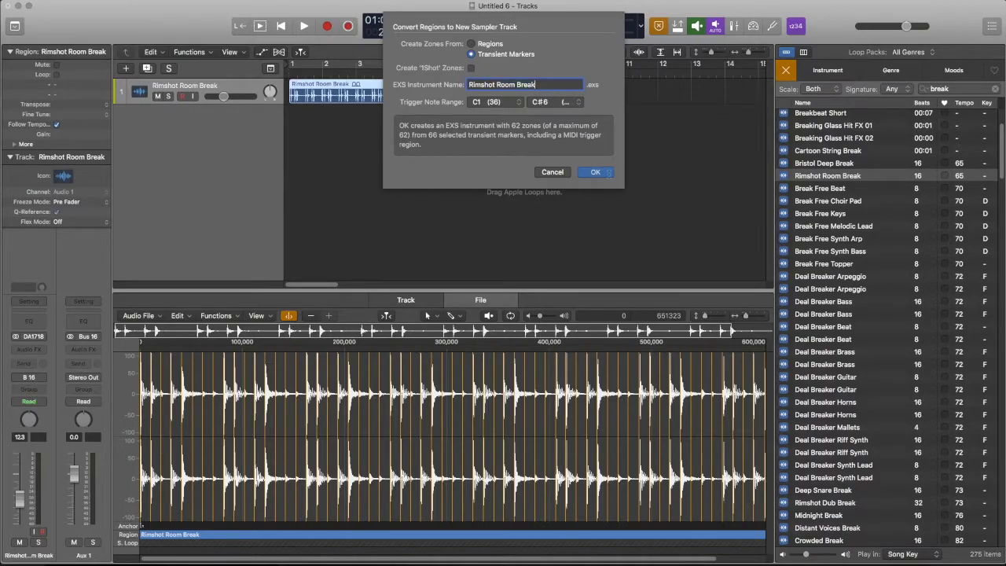
{"action": "left_click", "coordinate": [594, 172]}
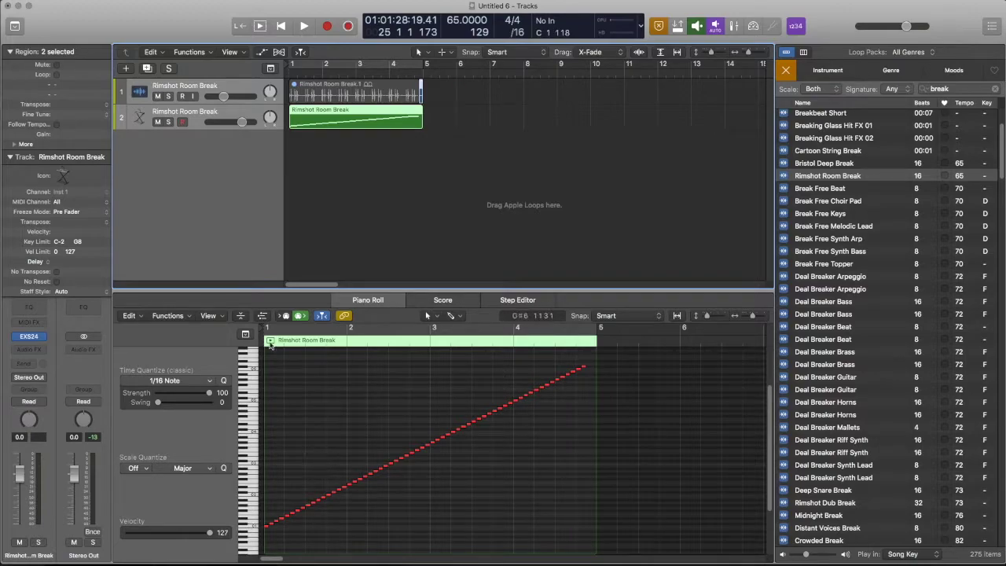
Step: Play the arrangement from the beginning to audition the sliced sampler region
{"action": "key", "text": "Return"}
{"action": "key", "text": "space"}
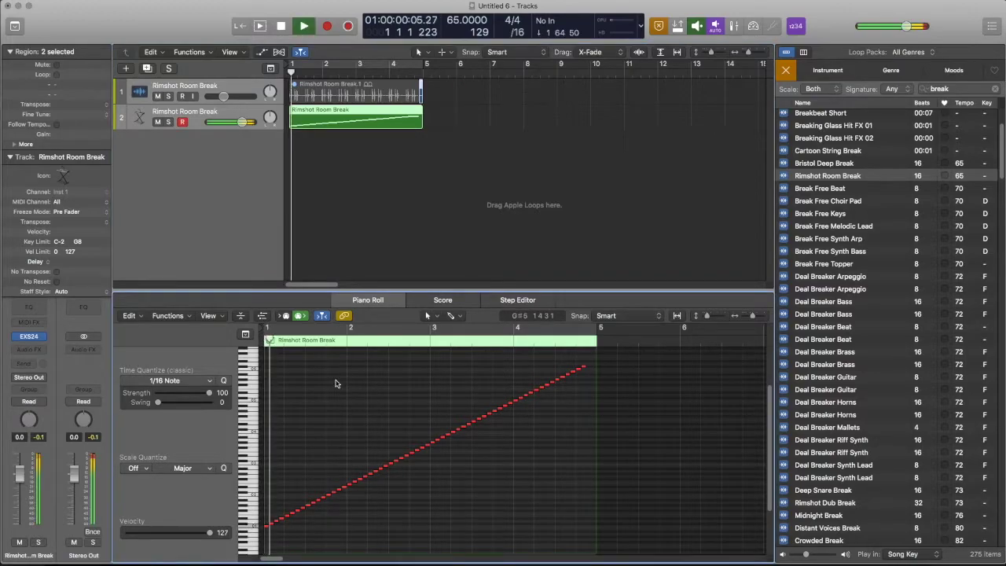
{"action": "key", "text": "space"}
Step: Select only the sampler track and move the playhead to bar 7
{"action": "left_click", "coordinate": [218, 110]}
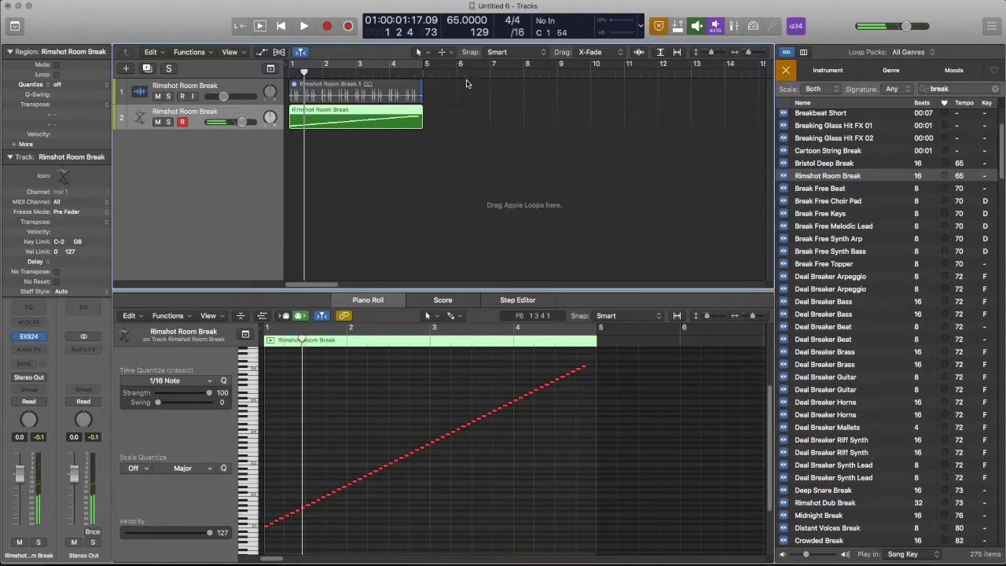
{"action": "left_click", "coordinate": [488, 74]}
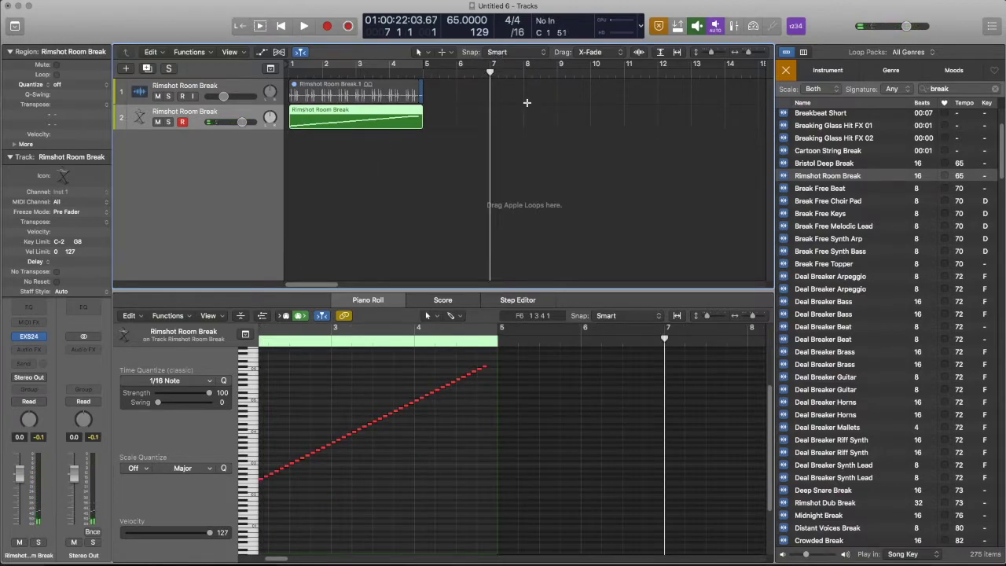
{"action": "key", "text": "space"}
{"action": "left_click", "coordinate": [527, 118]}
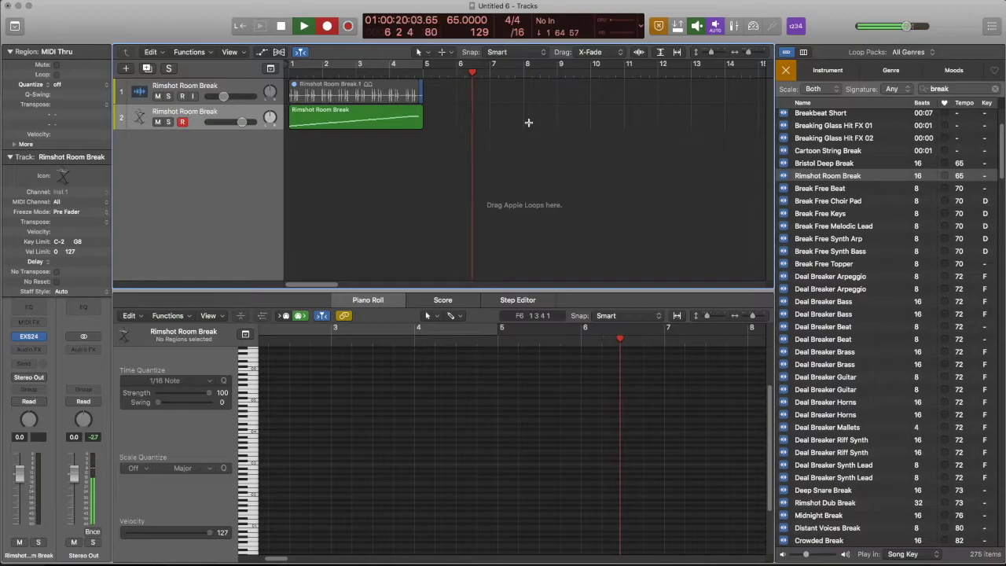
{"action": "key", "text": "space"}
Step: Set the project tempo to 80 BPM and record a new MIDI drum pattern on the sampler track from bar 7 to bar 11
{"action": "left_click", "coordinate": [462, 22]}
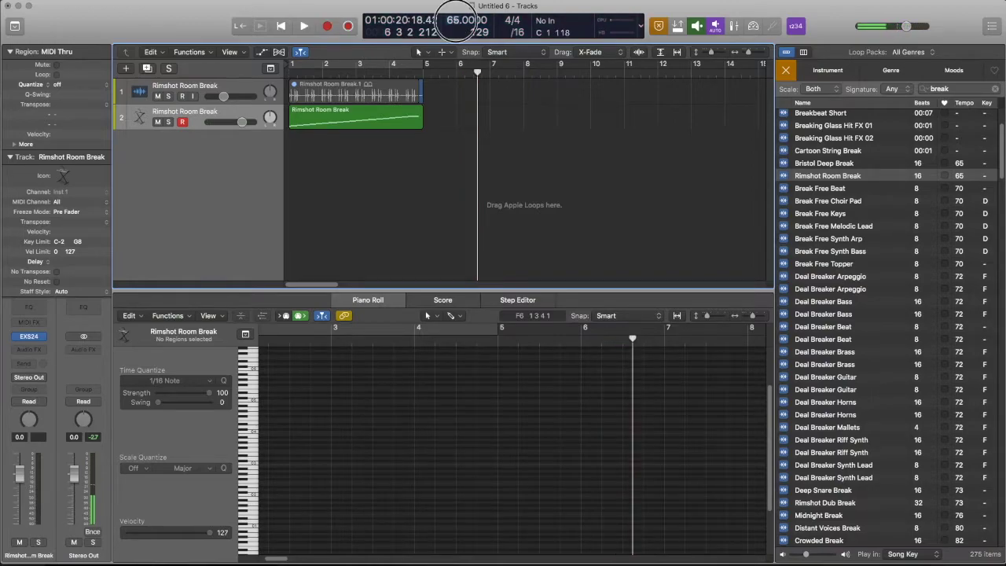
{"action": "left_click_drag", "start_coordinate": [462, 21], "coordinate": [457, 1]}
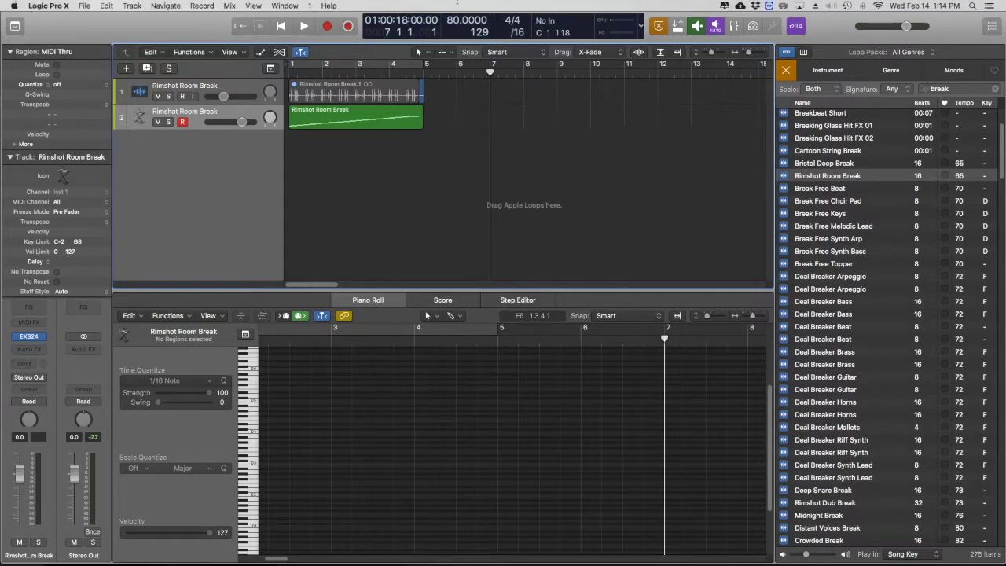
{"action": "key", "text": "space"}
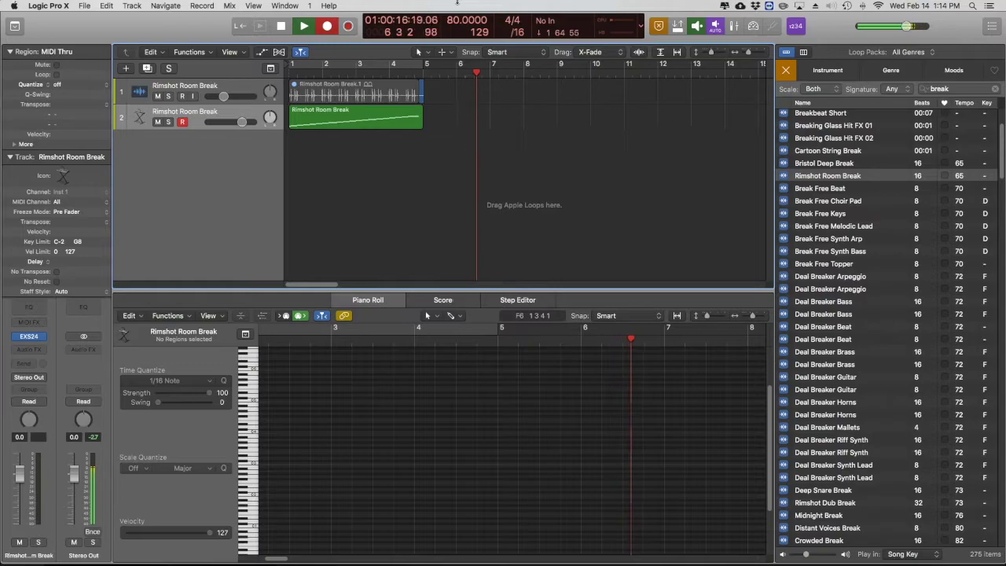
{"action": "key", "text": "r"}
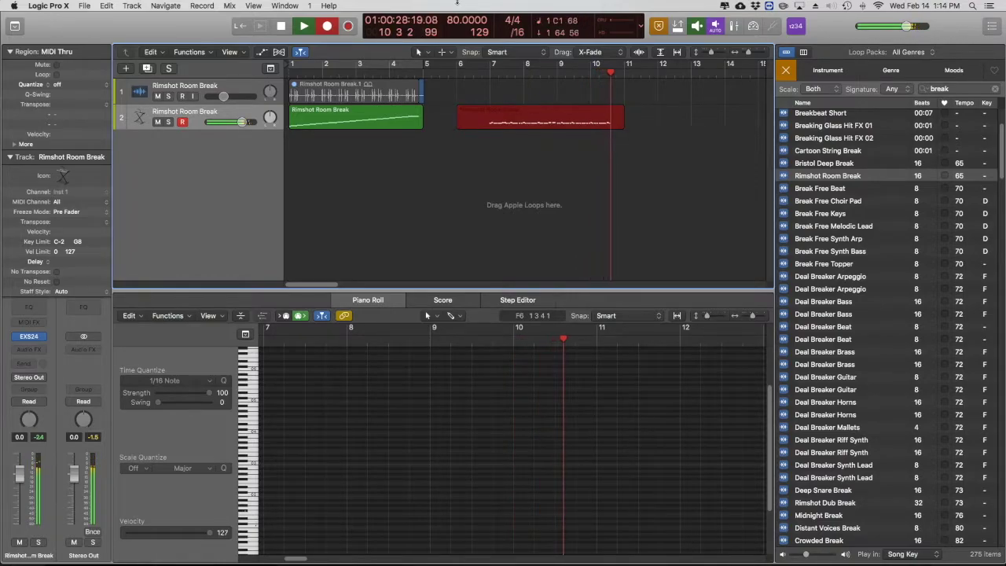
{"action": "key", "text": "space"}
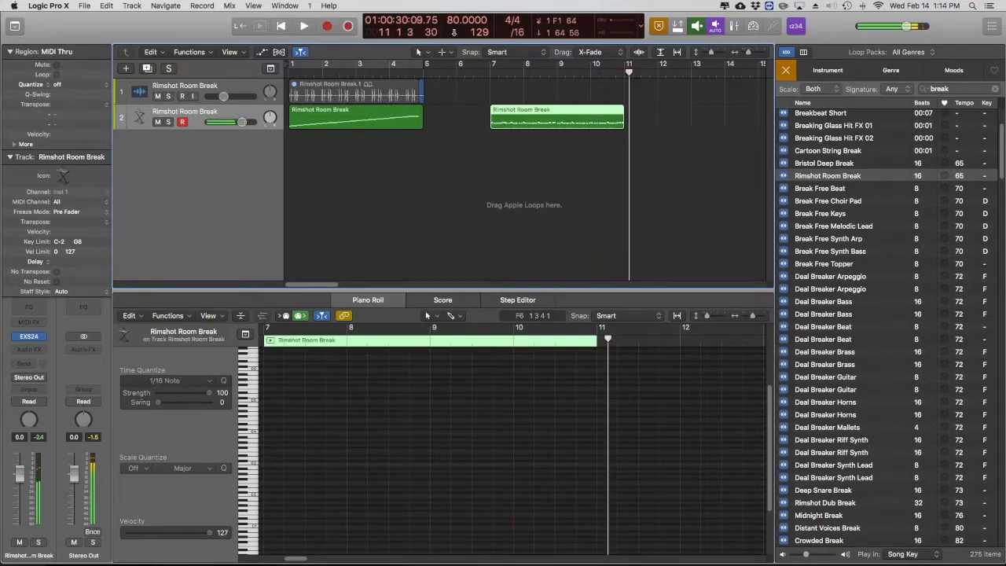
{"action": "scroll", "coordinate": [484, 406], "scroll_direction": "down", "scroll_amount": 1}
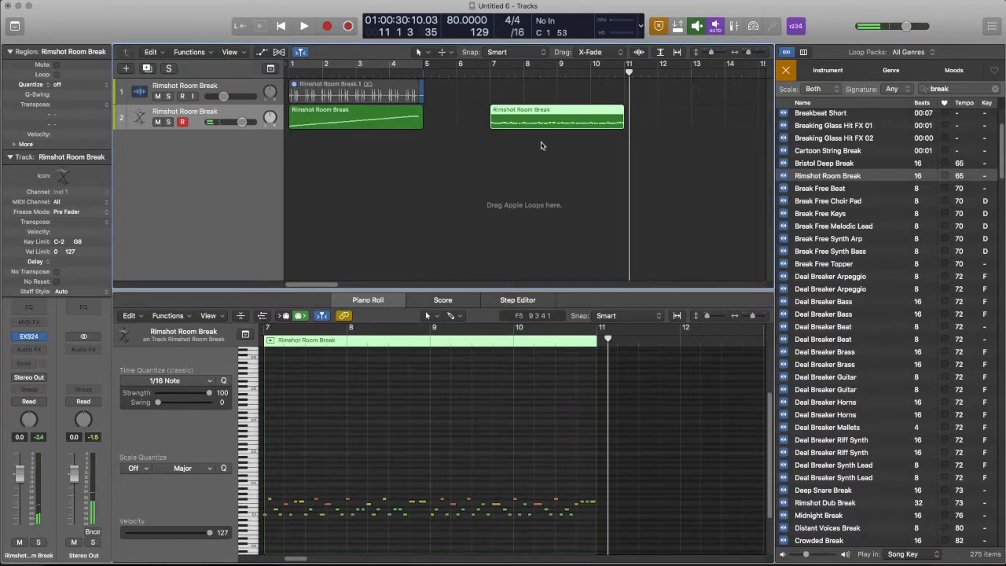
Step: In the EXS24 Instrument Editor, lower the C#2 zone's coarse pitch and enable 1Shot and Reverse playback for it
{"action": "left_click", "coordinate": [33, 339]}
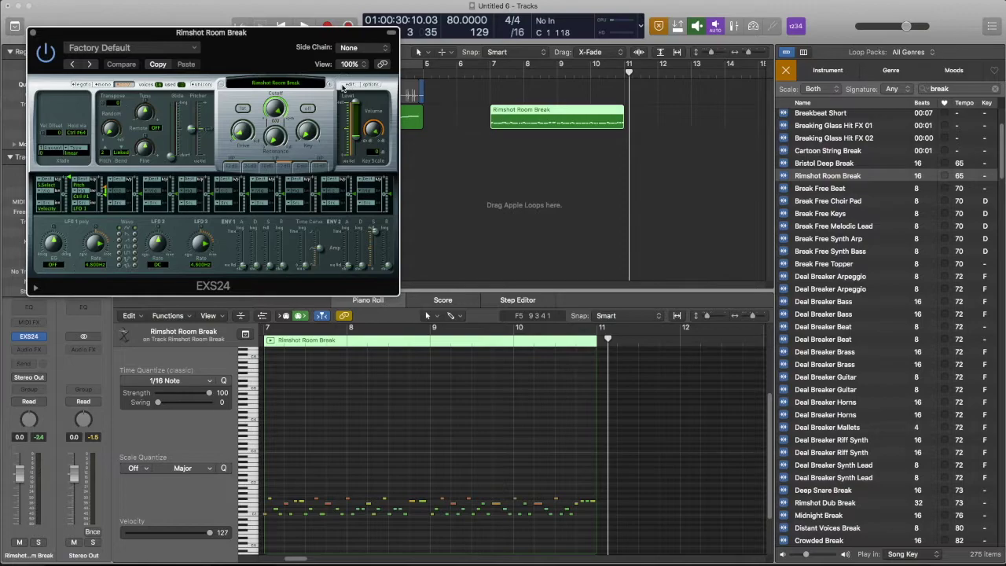
{"action": "left_click", "coordinate": [348, 85]}
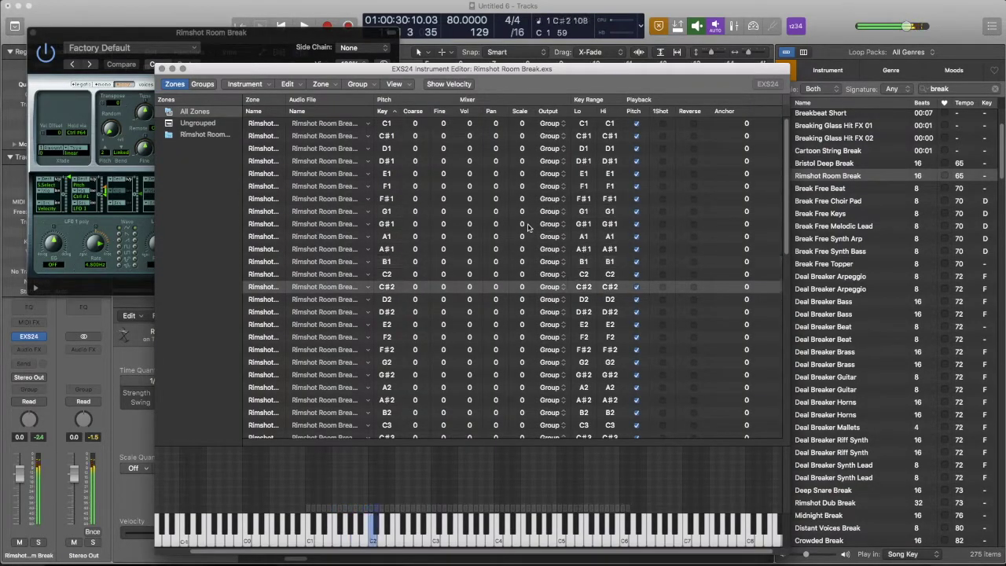
{"action": "left_click_drag", "start_coordinate": [412, 286], "coordinate": [417, 343]}
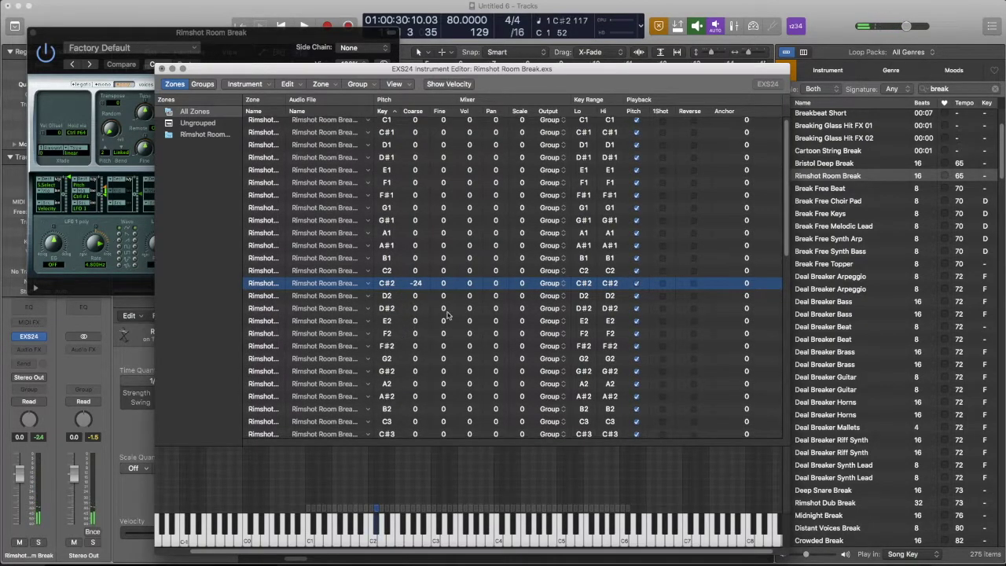
{"action": "left_click", "coordinate": [663, 283]}
{"action": "left_click", "coordinate": [693, 284]}
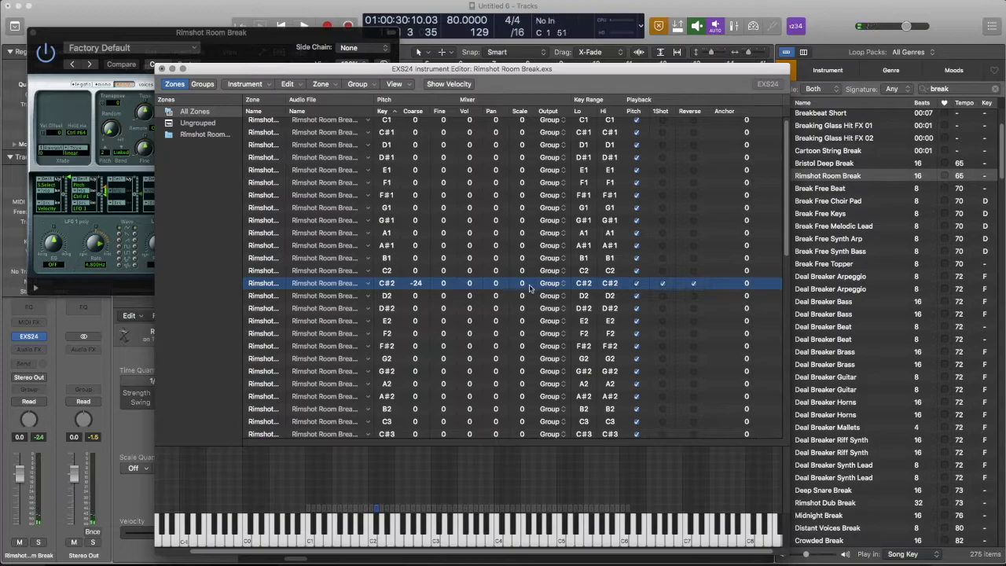
{"action": "left_click_drag", "start_coordinate": [414, 282], "coordinate": [415, 269]}
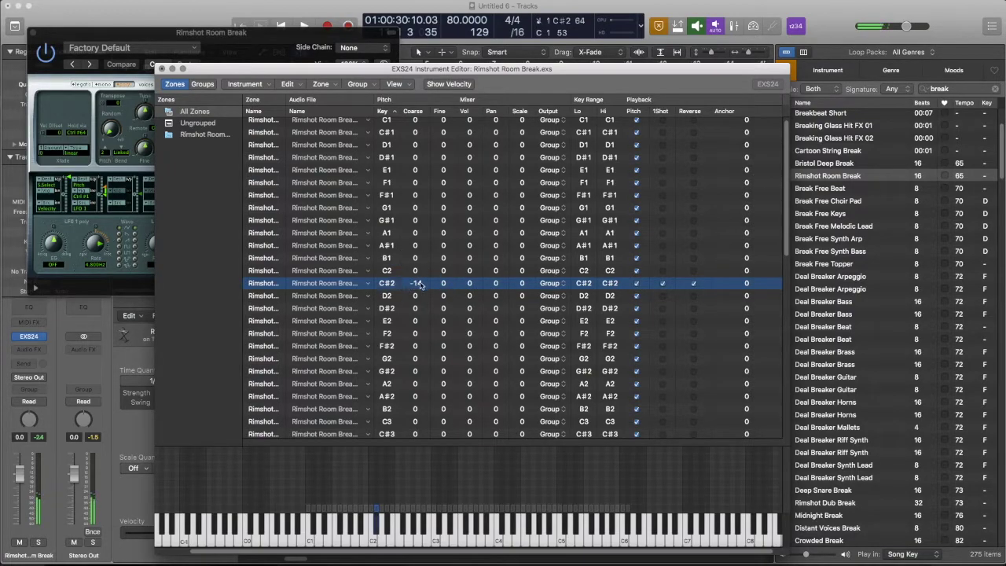
{"action": "left_click", "coordinate": [419, 281]}
{"action": "left_click", "coordinate": [478, 69]}
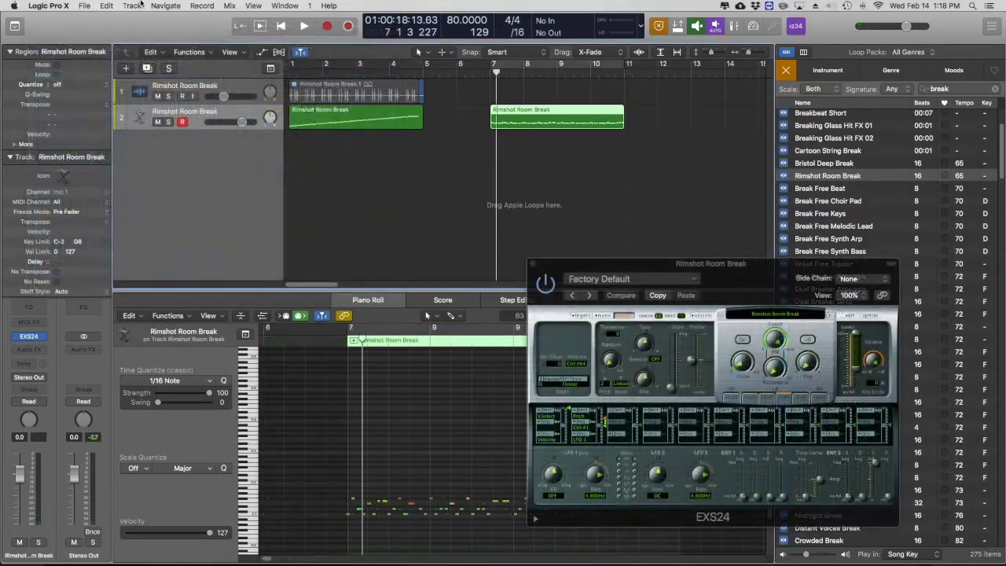
Step: Add a new track with the same instrument below the sampler track
{"action": "left_click", "coordinate": [131, 6]}
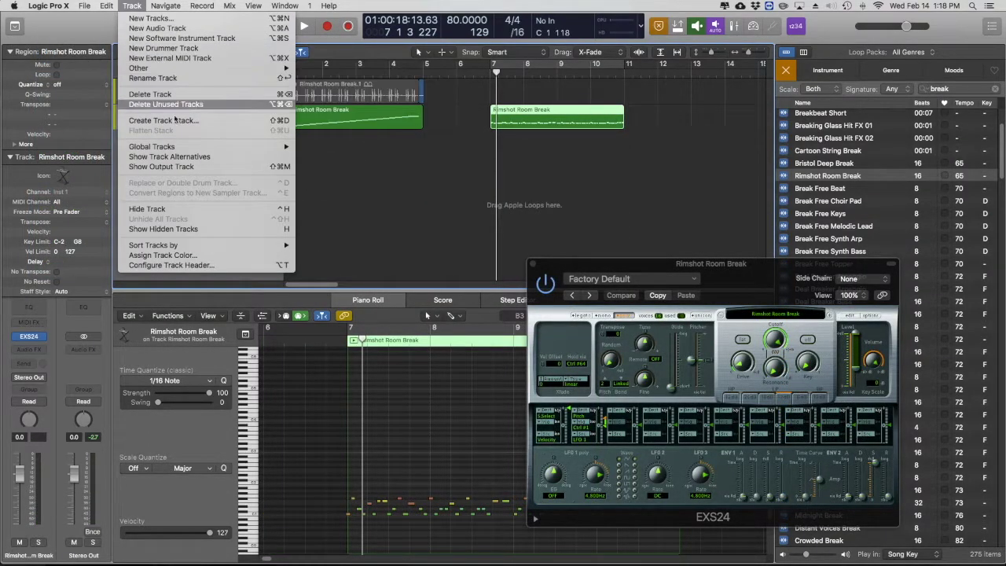
{"action": "mouse_move", "coordinate": [189, 69]}
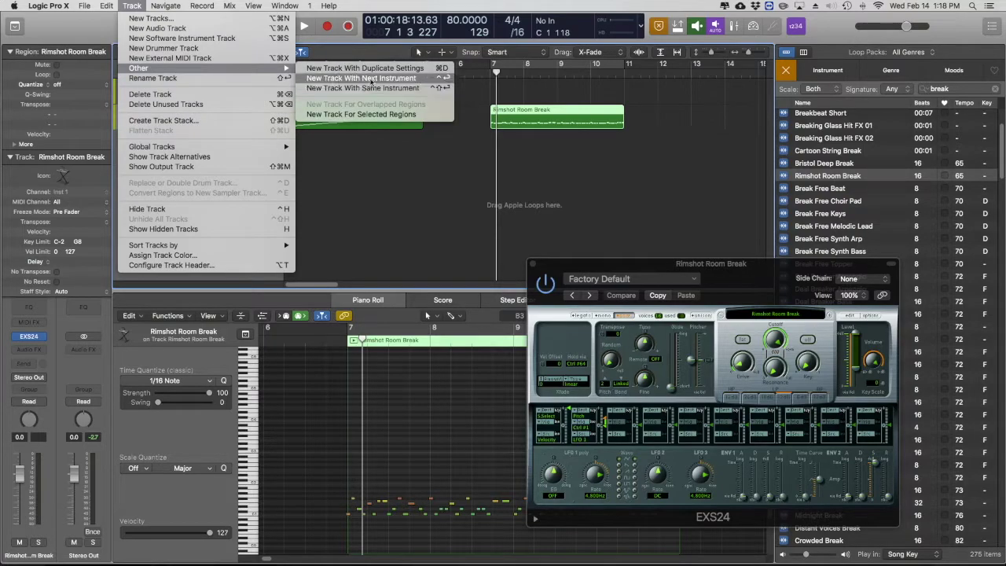
{"action": "left_click", "coordinate": [369, 88]}
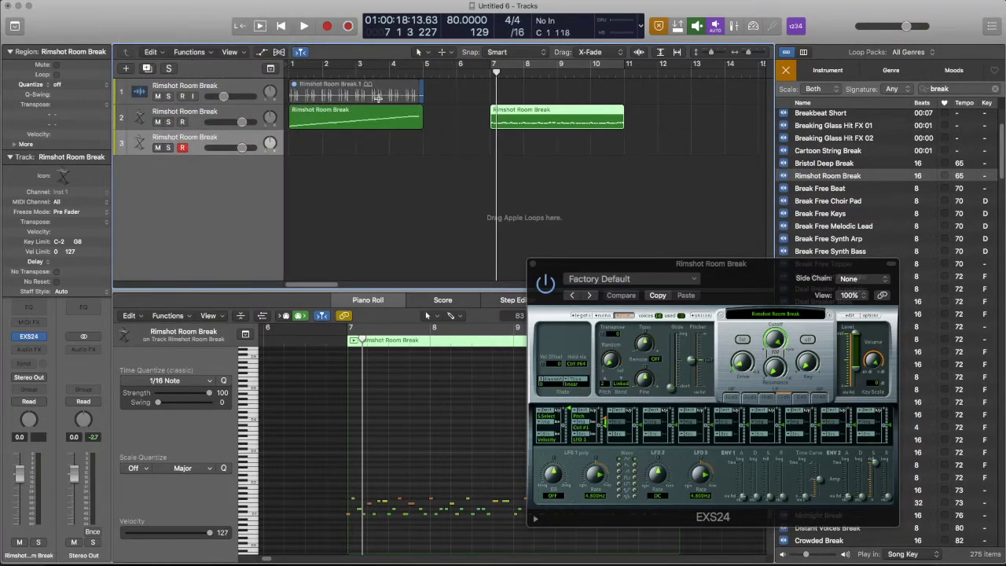
Step: Record a second MIDI part on the new track alongside the existing drum pattern, and return the playhead to bar 7
{"action": "key", "text": "space"}
{"action": "key", "text": "r"}
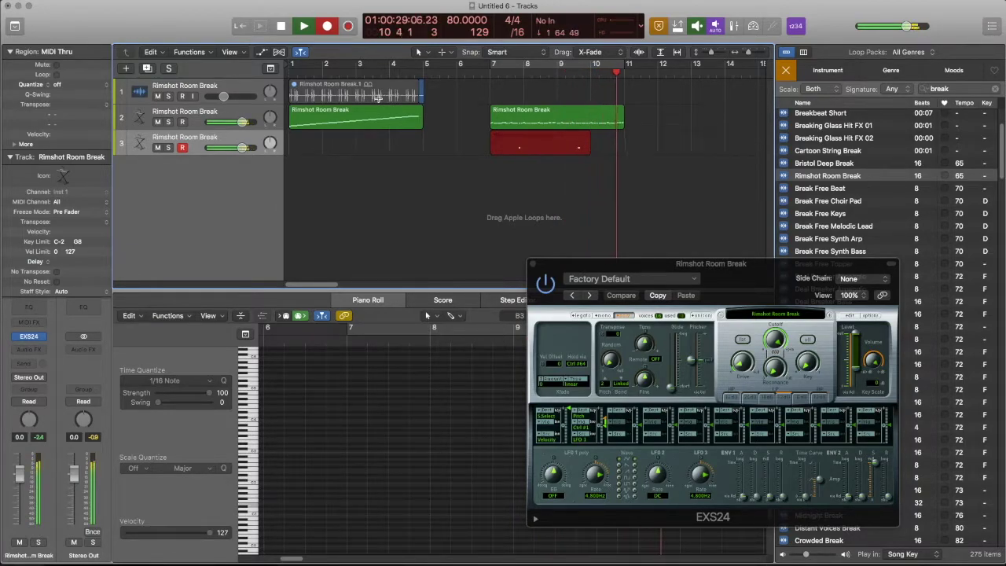
{"action": "key", "text": "space"}
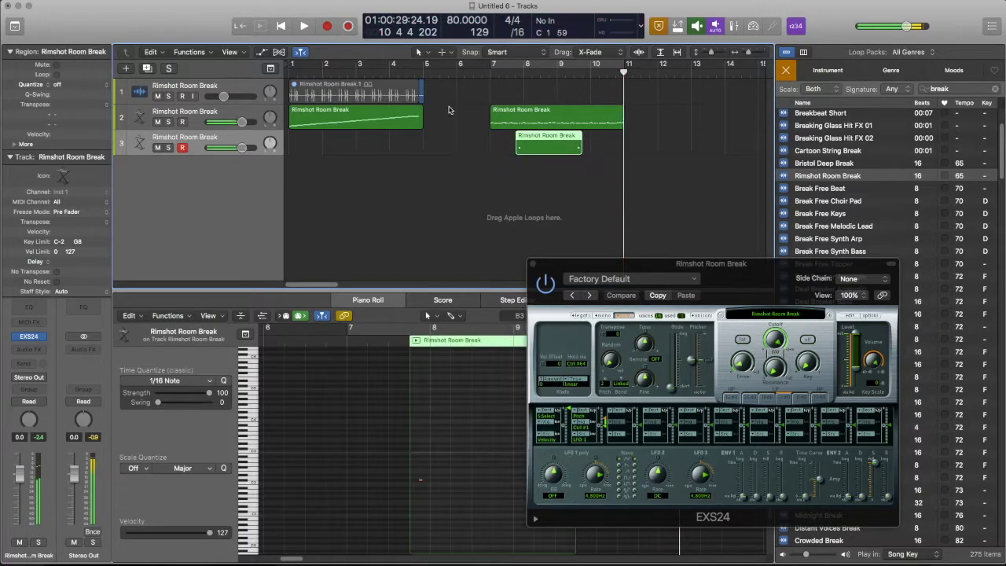
{"action": "left_click", "coordinate": [489, 72]}
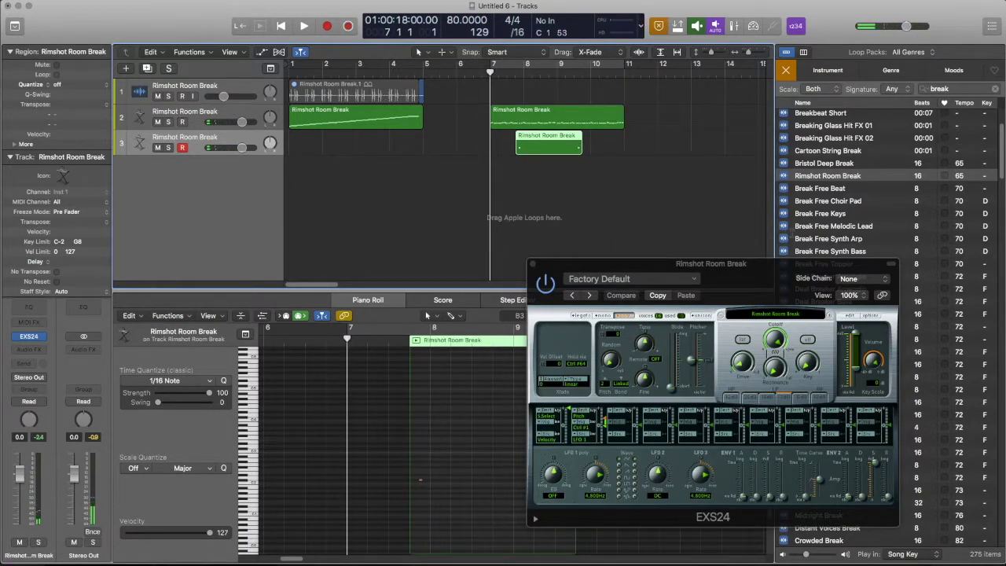
Step: Preview the Break Free Keys loop and add it at bar 1 on a new track below the sampler tracks
{"action": "left_click", "coordinate": [833, 213]}
{"action": "scroll", "coordinate": [833, 181], "scroll_direction": "down", "scroll_amount": 3}
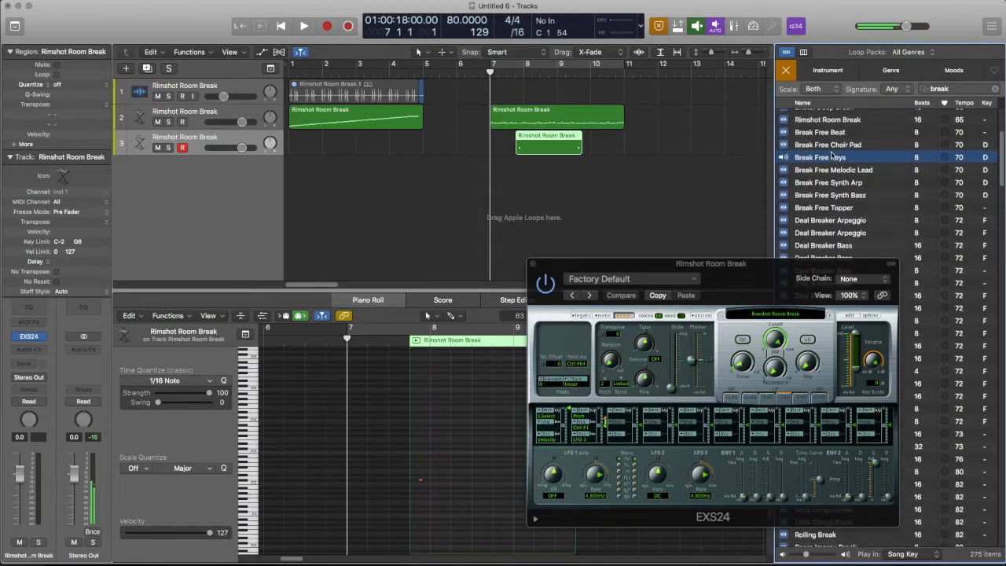
{"action": "left_click_drag", "start_coordinate": [831, 156], "coordinate": [298, 164]}
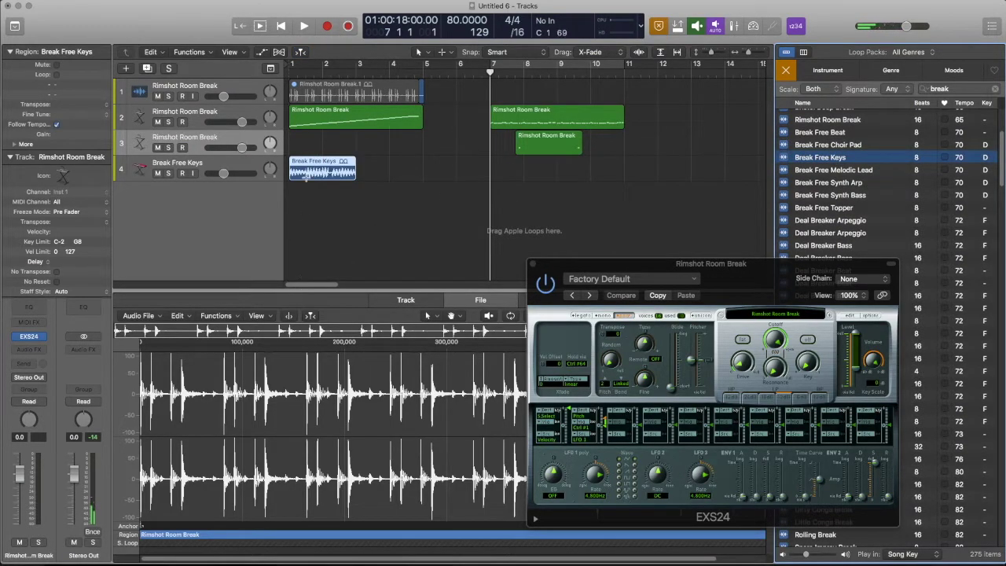
Step: Open the Break Free Keys region in the Audio File Editor and show its transient markers
{"action": "double_click", "coordinate": [308, 166]}
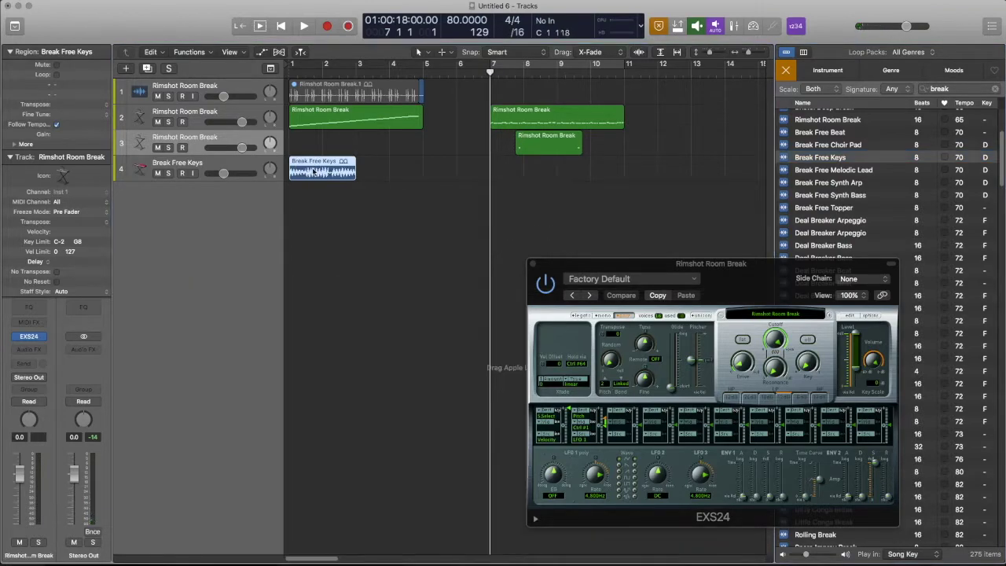
{"action": "key", "text": "e"}
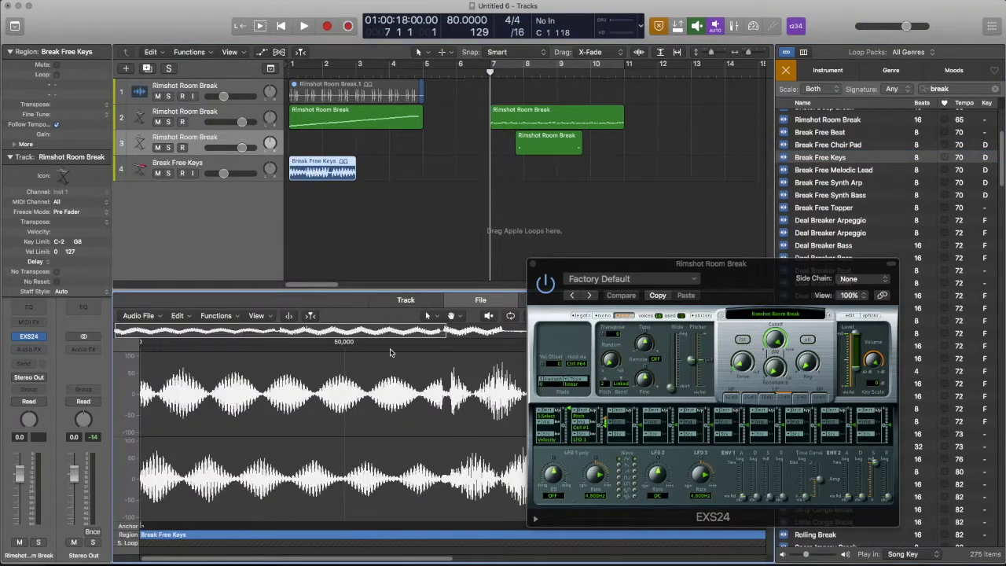
{"action": "left_click", "coordinate": [289, 315]}
{"action": "key", "text": "super+Left"}
{"action": "key", "text": "super+Left"}
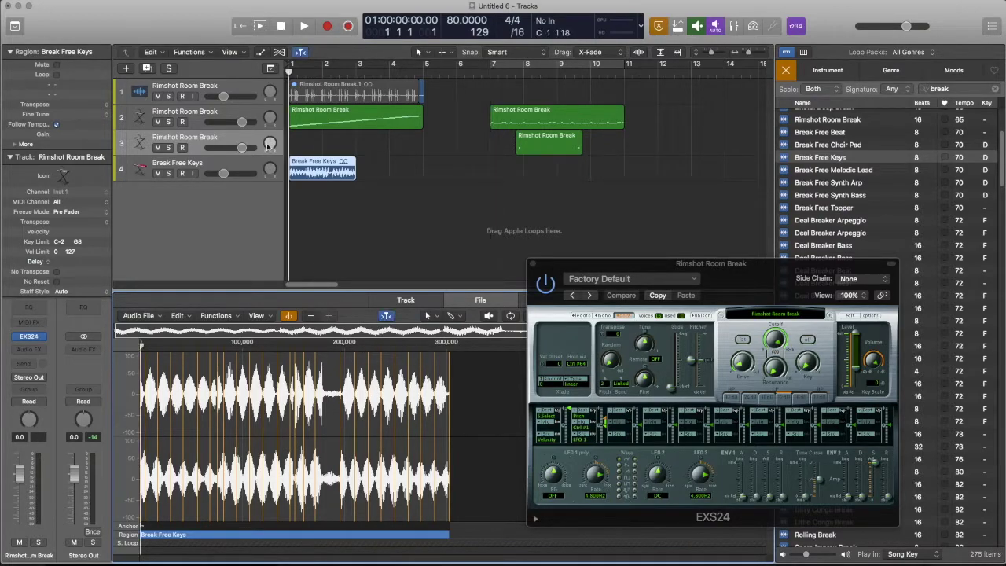
Step: Mute the original Rimshot Room Break MIDI region at bar 1 on track 2 and play the project from the start
{"action": "left_click", "coordinate": [158, 122]}
{"action": "key", "text": "space"}
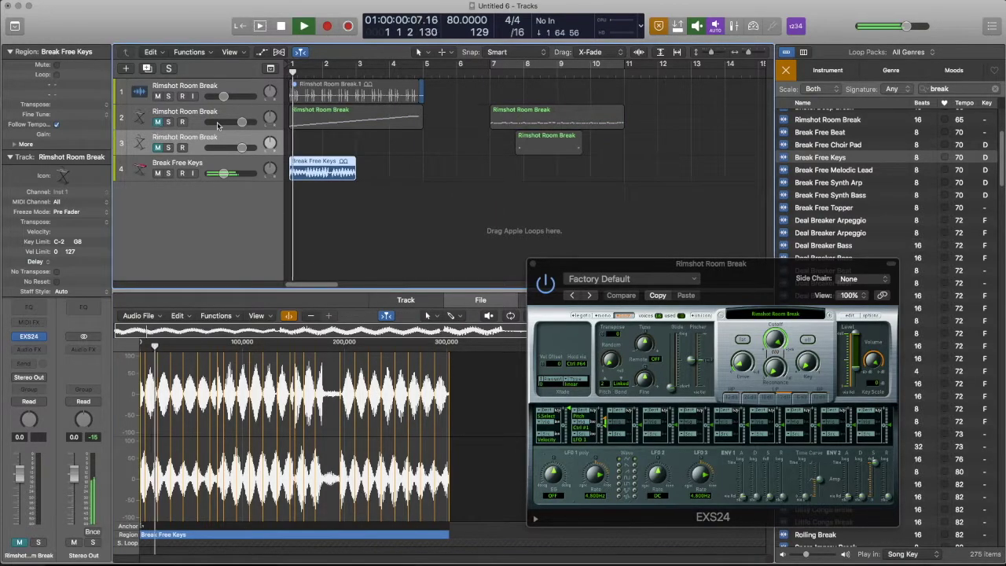
{"action": "left_click", "coordinate": [159, 122]}
{"action": "left_click", "coordinate": [385, 117]}
{"action": "key", "text": "ctrl+m"}
{"action": "key", "text": "space"}
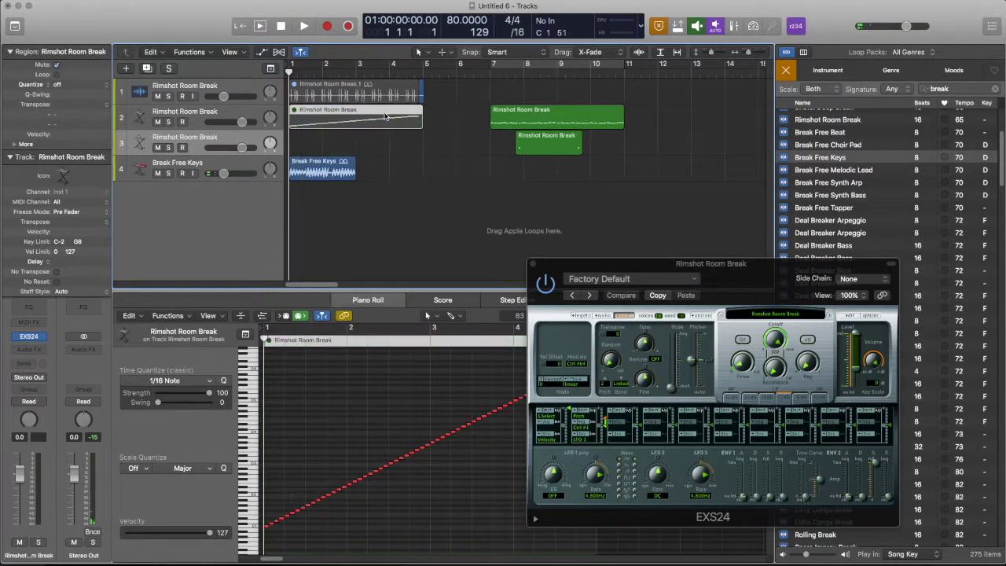
Step: Reduce the number of transient markers in the Break Free Keys audio file, stop playback and turn transient editing off
{"action": "left_click", "coordinate": [330, 169]}
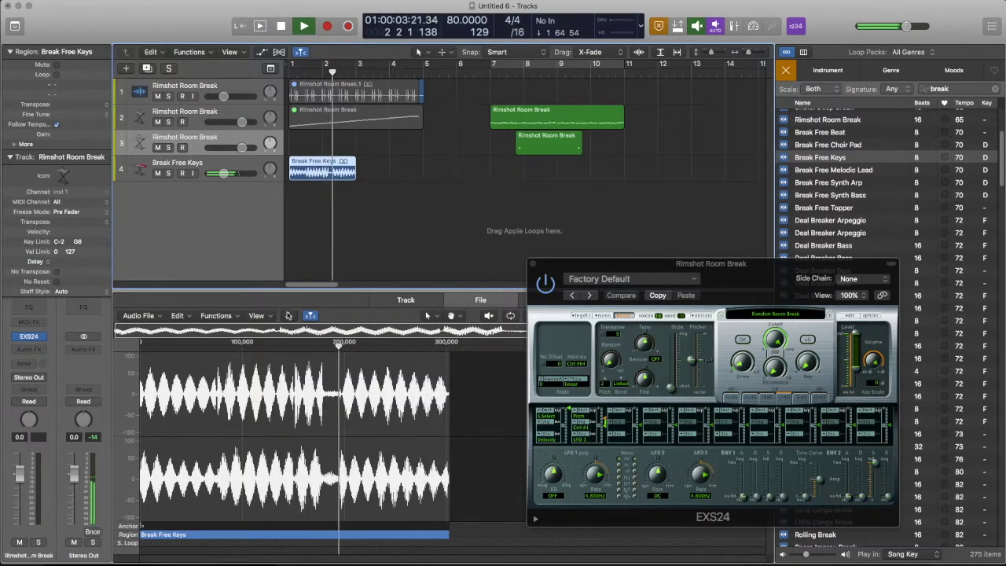
{"action": "left_click", "coordinate": [288, 315]}
{"action": "key", "text": "space"}
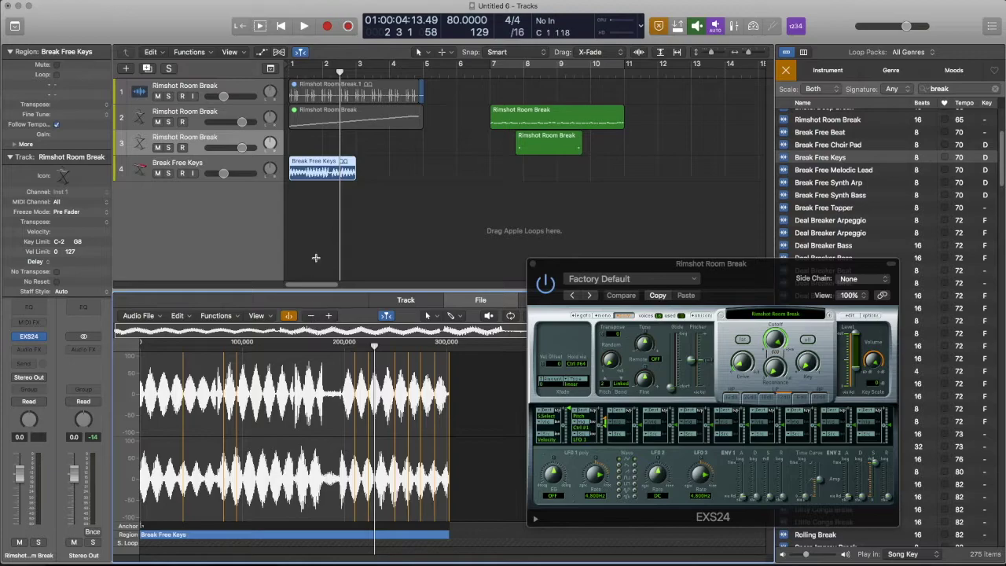
{"action": "scroll", "coordinate": [305, 182], "scroll_direction": "up", "scroll_amount": 8}
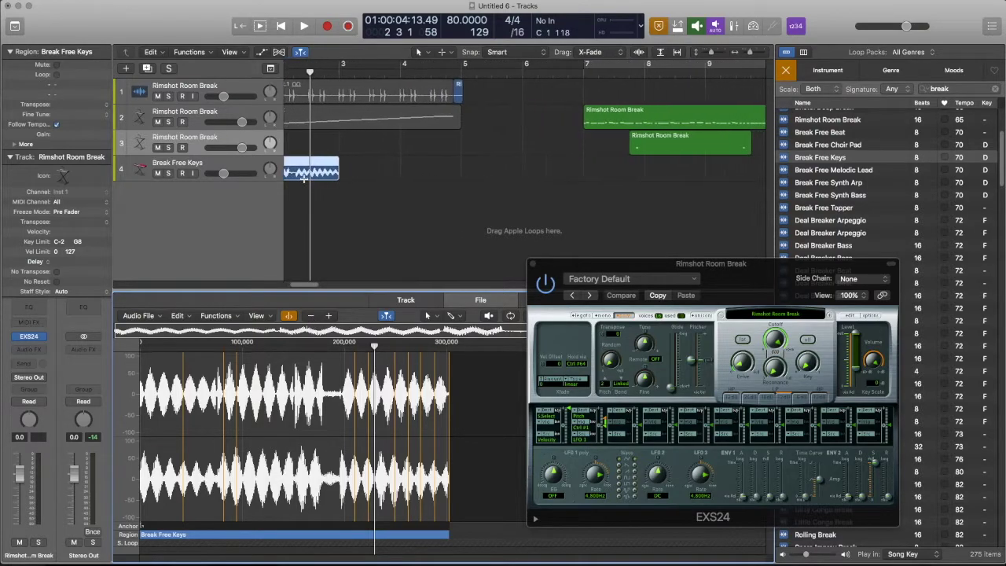
{"action": "left_click", "coordinate": [290, 316]}
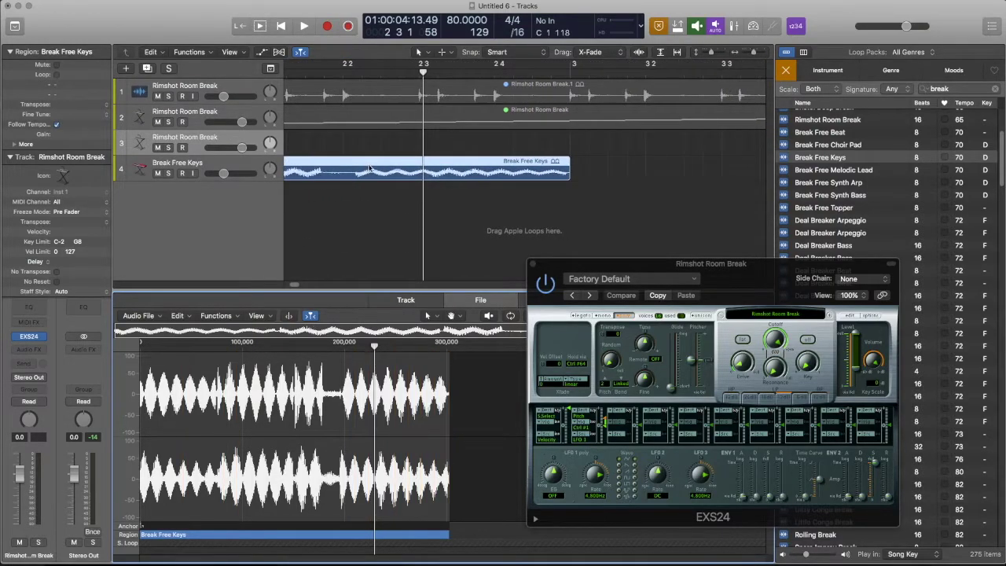
Step: Split the Break Free Keys region at bar 1 beat 3, at bar 2, and at position 2 2 1 161
{"action": "scroll", "coordinate": [423, 180], "scroll_direction": "left", "scroll_amount": 5}
{"action": "left_click", "coordinate": [439, 173]}
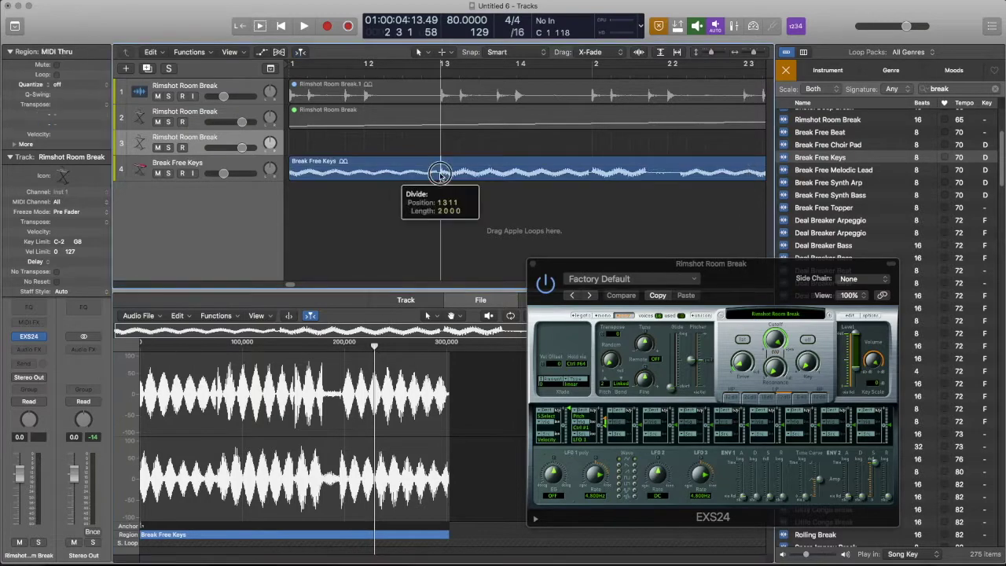
{"action": "left_click", "coordinate": [592, 173]}
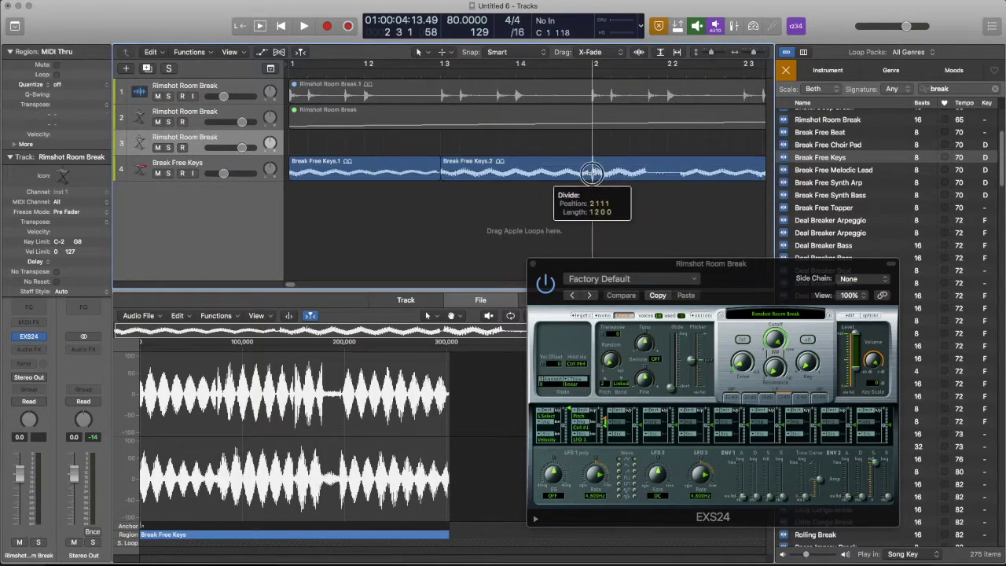
{"action": "left_click", "coordinate": [681, 174]}
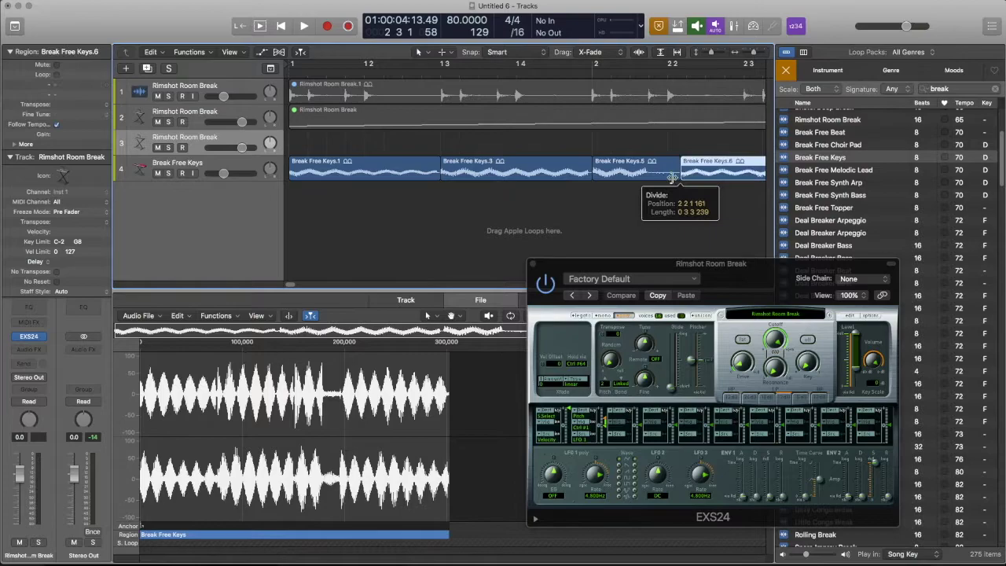
Step: Convert the four Break Free Keys regions to a new sampler track, creating the zones from Regions
{"action": "scroll", "coordinate": [668, 180], "scroll_direction": "right", "scroll_amount": 3}
{"action": "key", "text": "super+Left"}
{"action": "key", "text": "super+Left"}
{"action": "key", "text": "super+Left"}
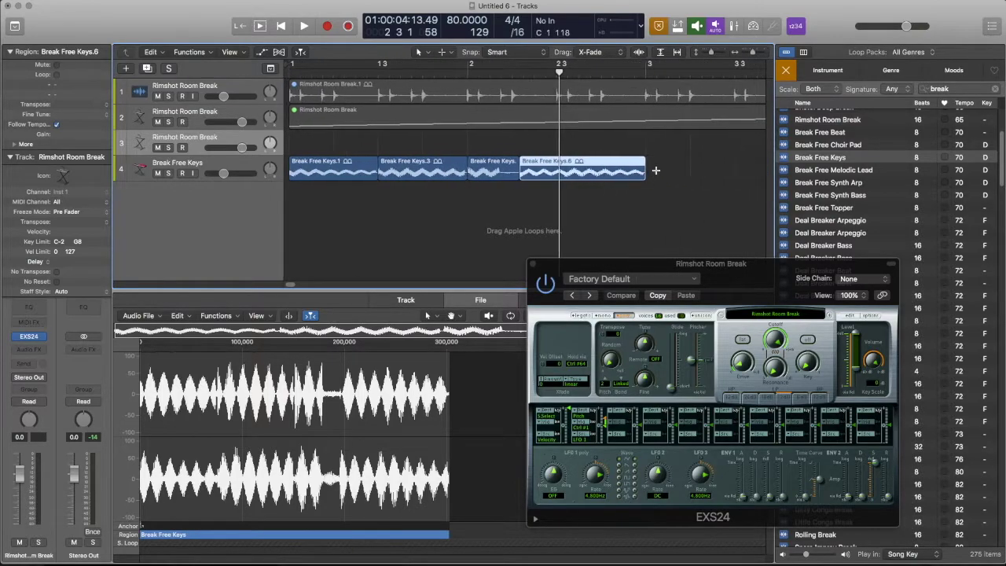
{"action": "left_click_drag", "start_coordinate": [657, 171], "coordinate": [312, 169]}
{"action": "key", "text": "ctrl+e"}
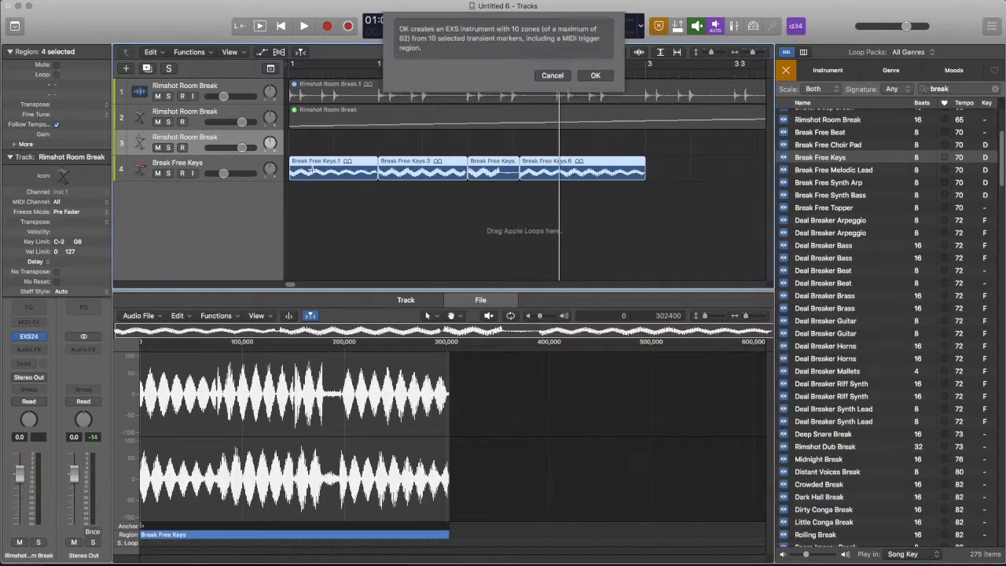
{"action": "left_click", "coordinate": [485, 42]}
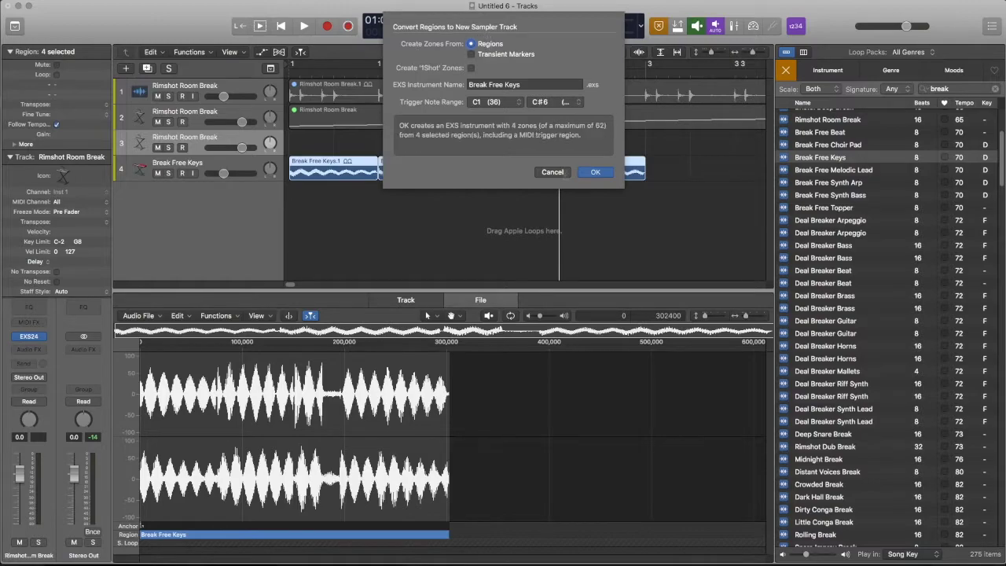
{"action": "left_click", "coordinate": [588, 173]}
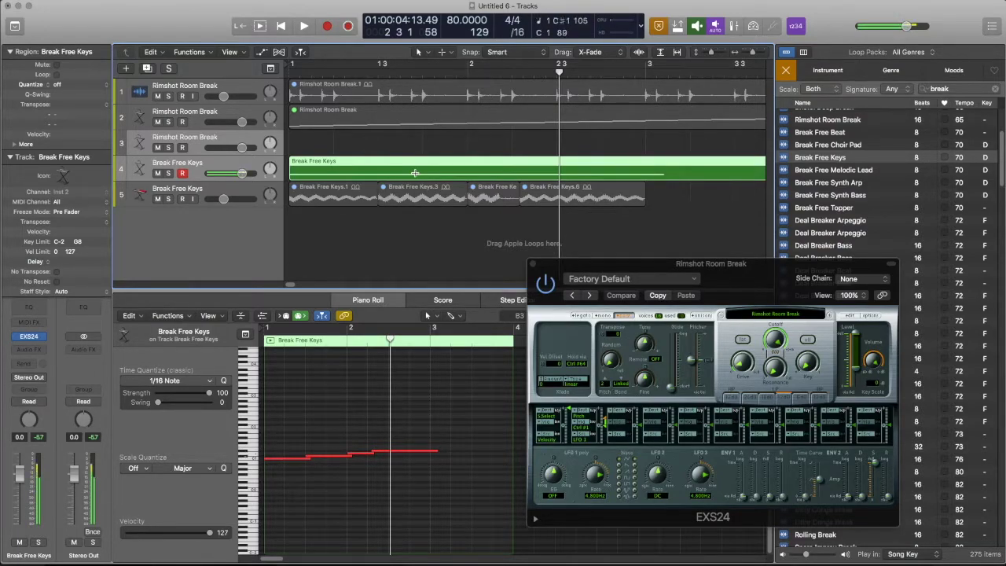
Step: Record a MIDI part with the Break Free Keys sampler over the drum patterns from bar 7 to bar 11
{"action": "key", "text": "super+Left"}
{"action": "key", "text": "super+Left"}
{"action": "key", "text": "super+Left"}
{"action": "key", "text": "super+Left"}
{"action": "key", "text": "super+Left"}
{"action": "key", "text": "super+Left"}
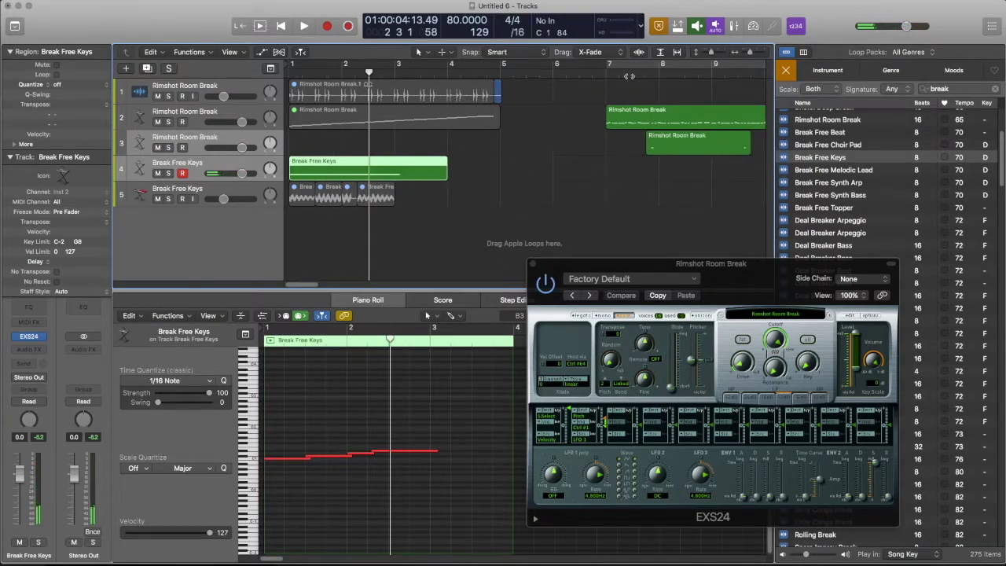
{"action": "left_click", "coordinate": [608, 74]}
{"action": "scroll", "coordinate": [519, 221], "scroll_direction": "up", "scroll_amount": 4}
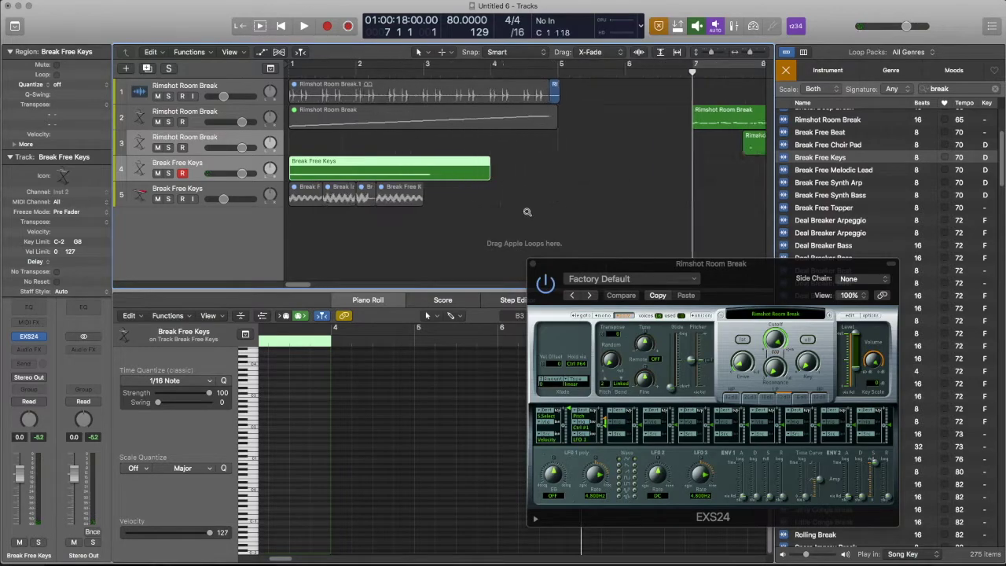
{"action": "key", "text": "super+Right"}
{"action": "scroll", "coordinate": [527, 214], "scroll_direction": "right", "scroll_amount": 5}
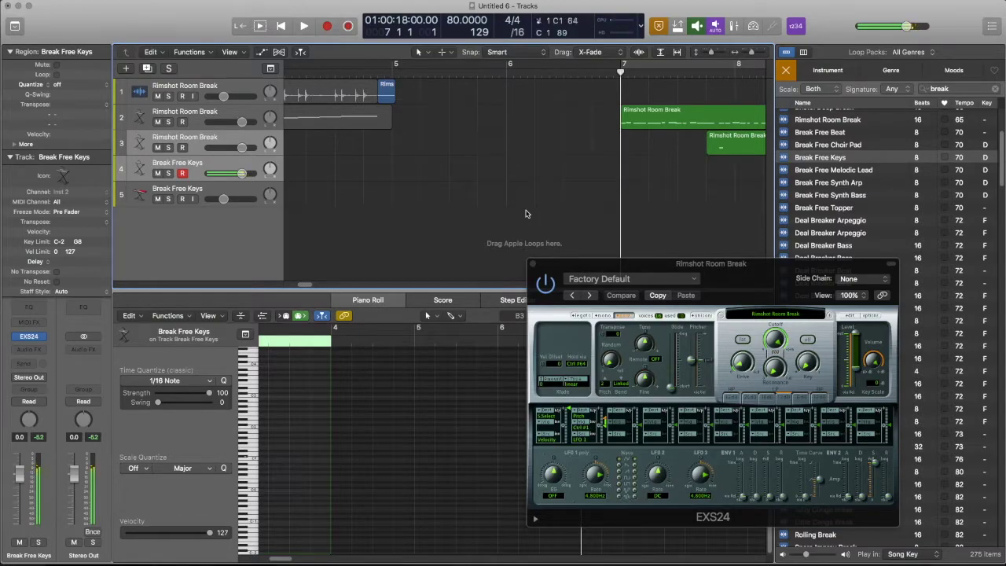
{"action": "scroll", "coordinate": [526, 214], "scroll_direction": "right", "scroll_amount": 3}
{"action": "key", "text": "space"}
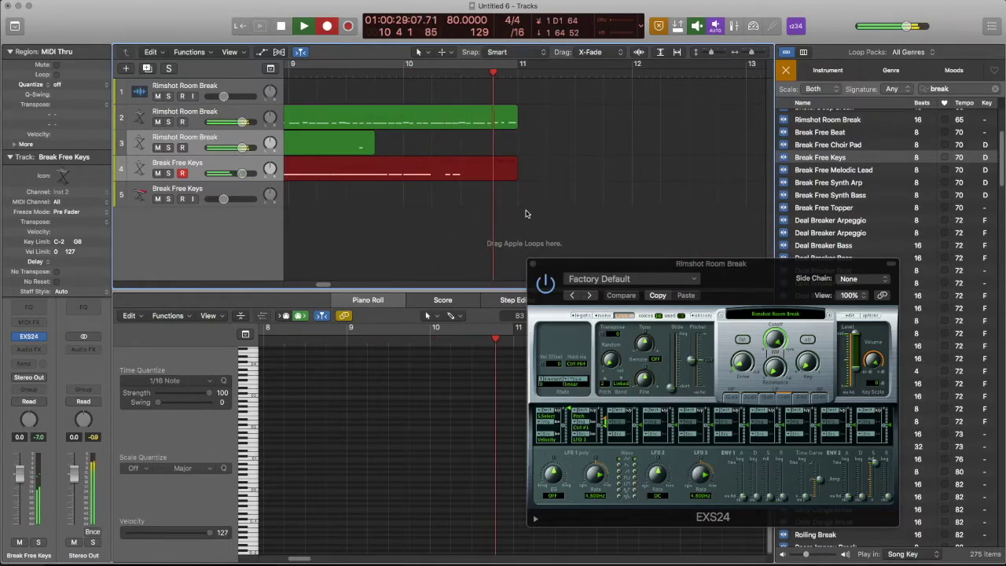
{"action": "key", "text": "space"}
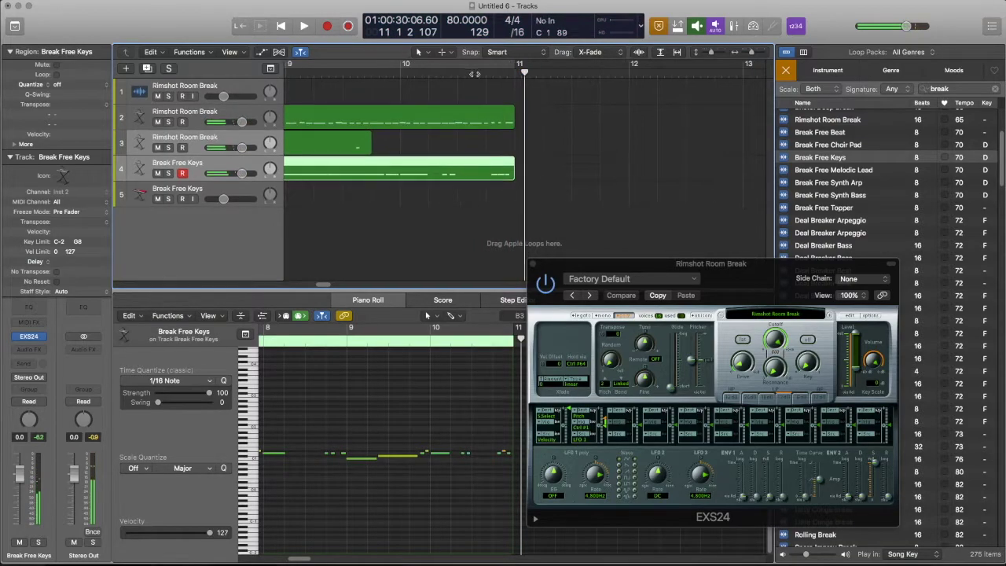
Step: Enable a cycle range from bar 7 to bar 11 and play back the drum and keys patterns in it
{"action": "left_click", "coordinate": [474, 66]}
{"action": "scroll", "coordinate": [546, 139], "scroll_direction": "down", "scroll_amount": 5}
{"action": "scroll", "coordinate": [537, 139], "scroll_direction": "down", "scroll_amount": 5}
{"action": "scroll", "coordinate": [536, 139], "scroll_direction": "up", "scroll_amount": 10}
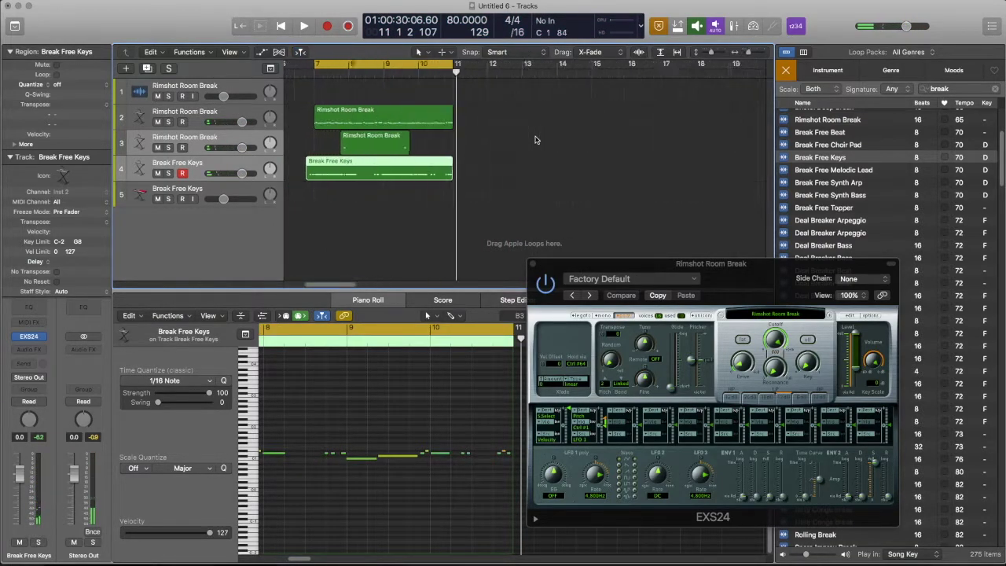
{"action": "key", "text": "space"}
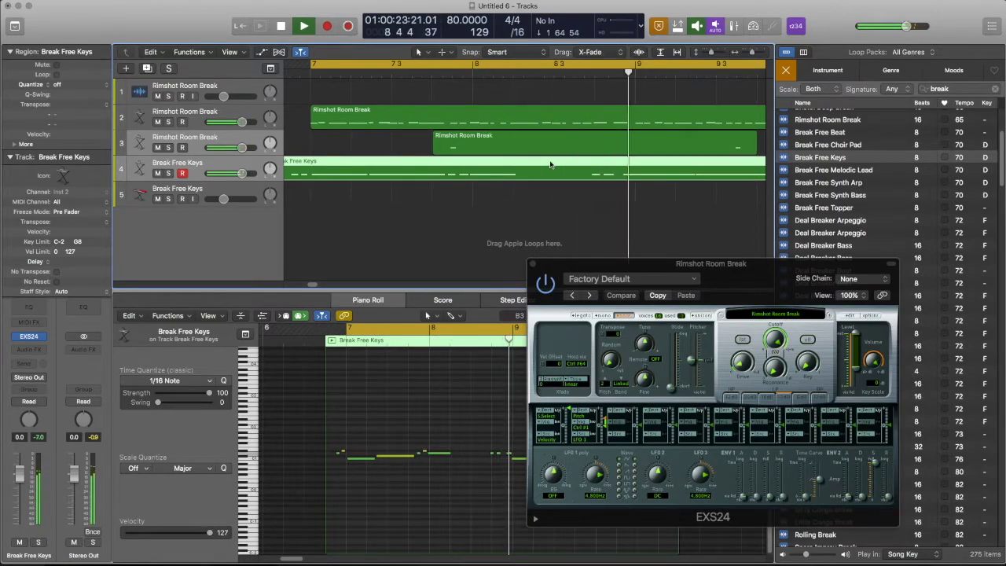
{"action": "scroll", "coordinate": [548, 172], "scroll_direction": "down", "scroll_amount": 2}
{"action": "scroll", "coordinate": [548, 172], "scroll_direction": "down", "scroll_amount": 4}
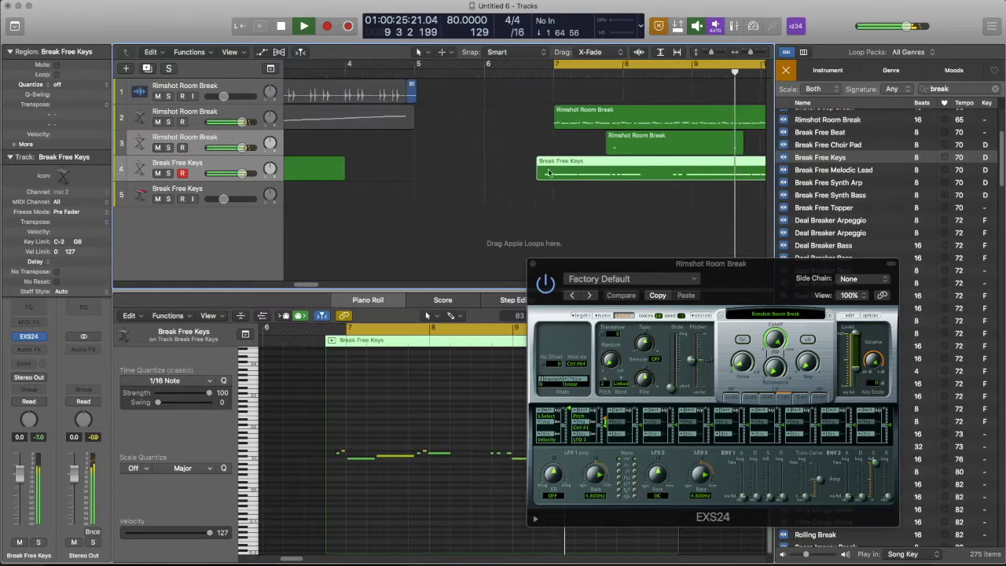
{"action": "scroll", "coordinate": [546, 172], "scroll_direction": "right", "scroll_amount": 4}
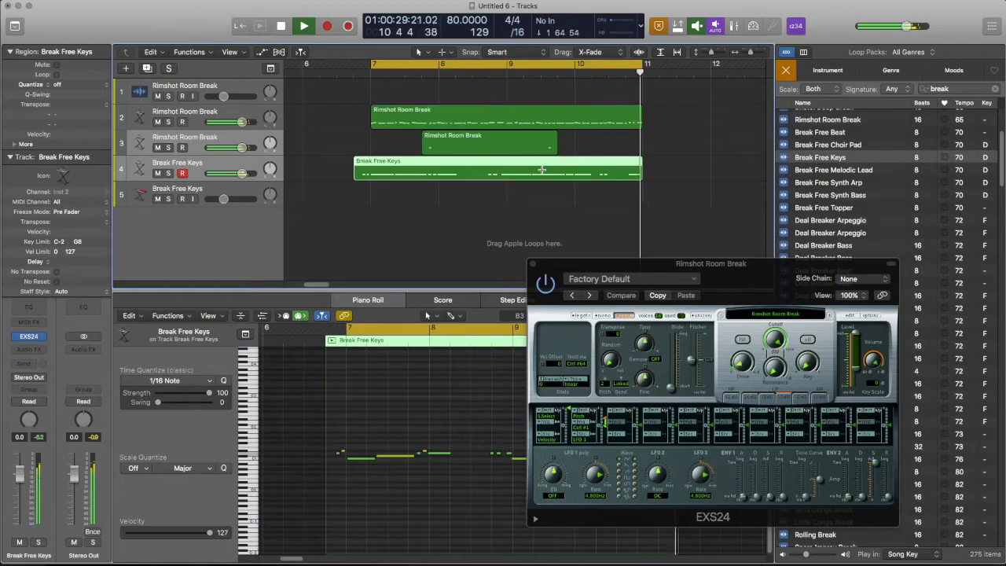
{"action": "key", "text": "space"}
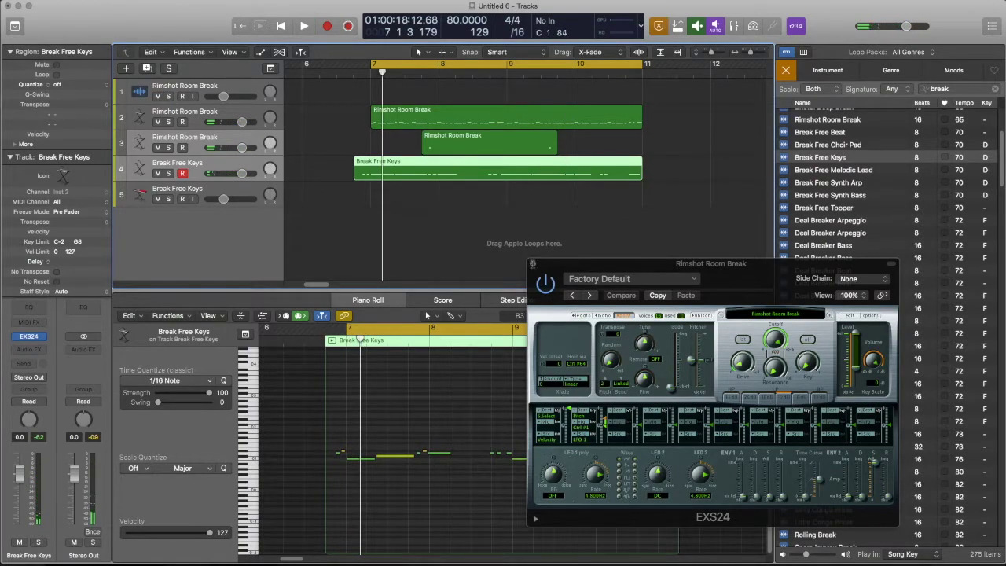
Step: Close the Rimshot Room Break sampler window and open the EXS24 Instrument Editor for the Break Free Keys track
{"action": "left_click", "coordinate": [532, 264]}
{"action": "left_click", "coordinate": [186, 162]}
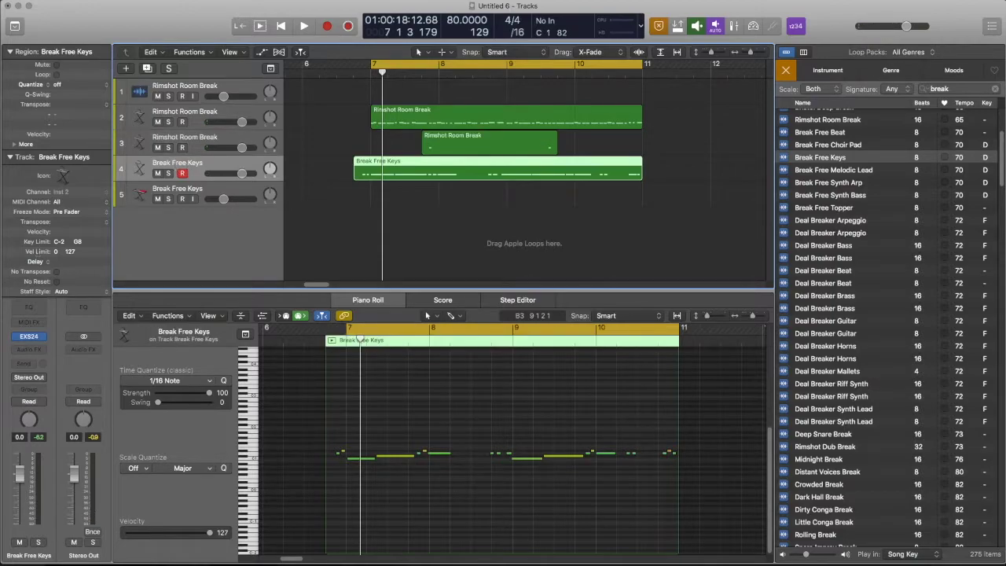
{"action": "left_click", "coordinate": [30, 336]}
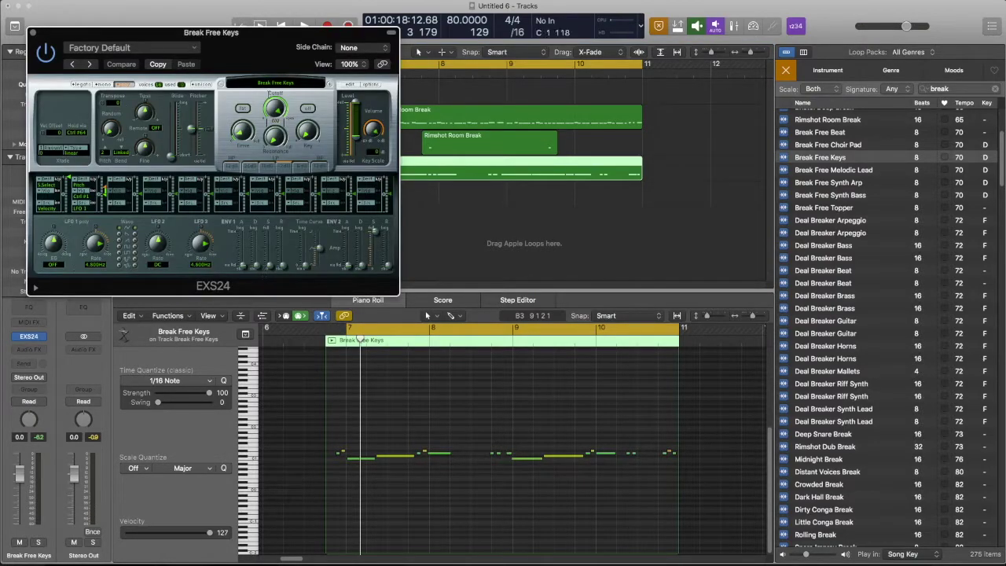
{"action": "left_click", "coordinate": [351, 84]}
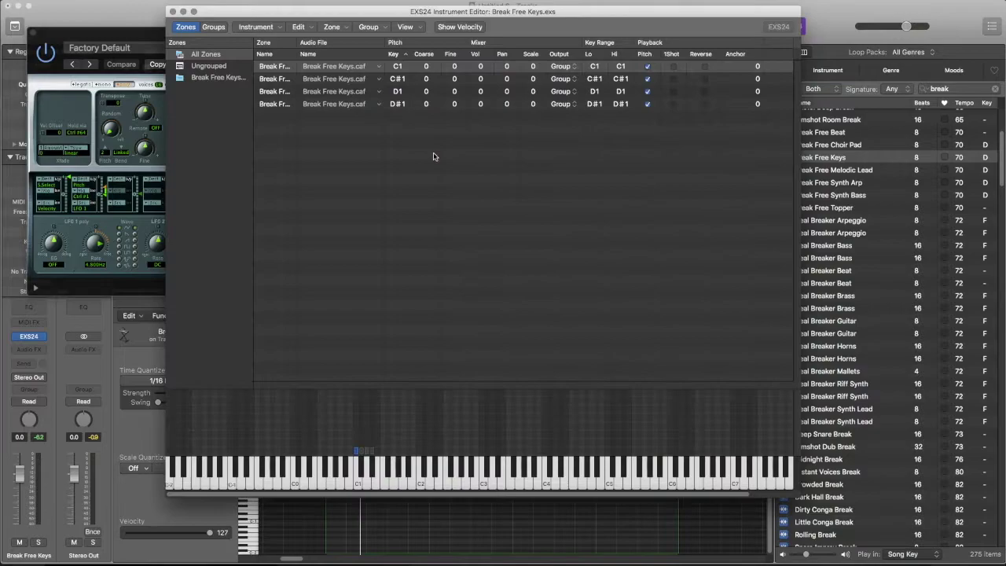
Step: Duplicate the D#1 zone of the Break Free Keys instrument, move the copy's key range to F#1 and audition it
{"action": "left_click", "coordinate": [366, 458]}
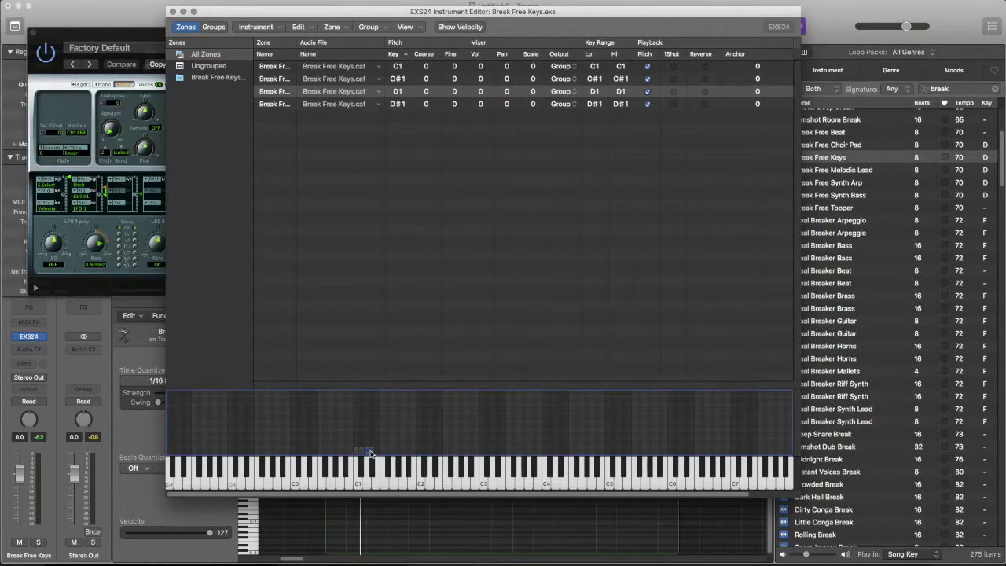
{"action": "left_click", "coordinate": [370, 453]}
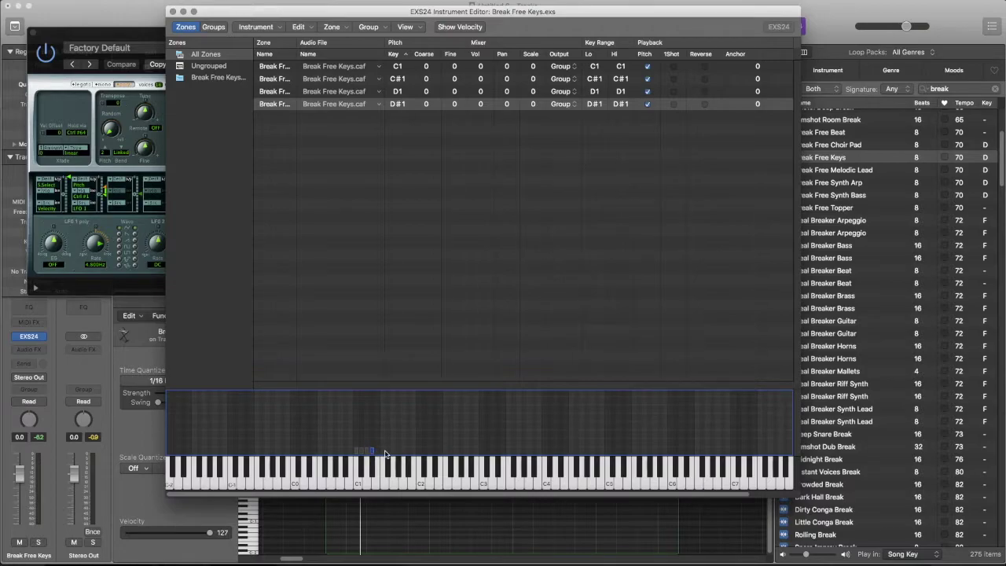
{"action": "left_click", "coordinate": [390, 454]}
{"action": "key", "text": "super+v"}
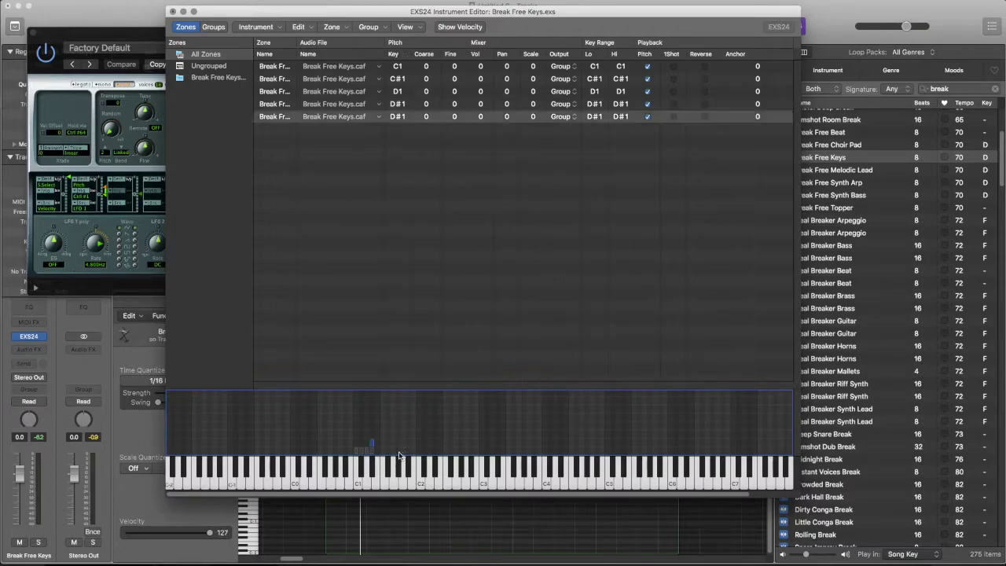
{"action": "left_click_drag", "start_coordinate": [380, 444], "coordinate": [385, 446]}
{"action": "left_click", "coordinate": [393, 465]}
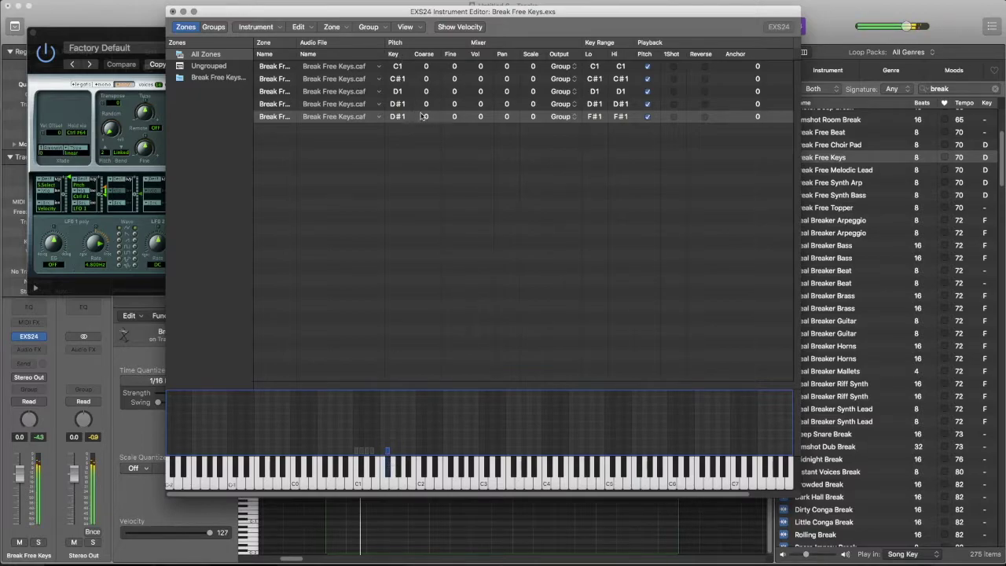
Step: Set the coarse tuning of the duplicated D#1 zone to -18 and extend its key range up to G#1
{"action": "left_click_drag", "start_coordinate": [422, 116], "coordinate": [425, 109]}
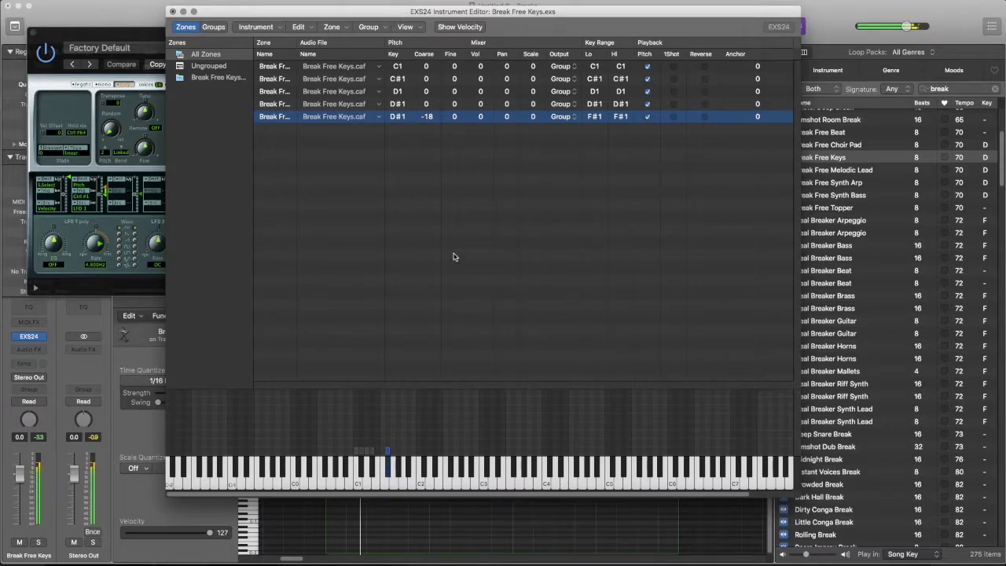
{"action": "left_click_drag", "start_coordinate": [389, 452], "coordinate": [396, 450]}
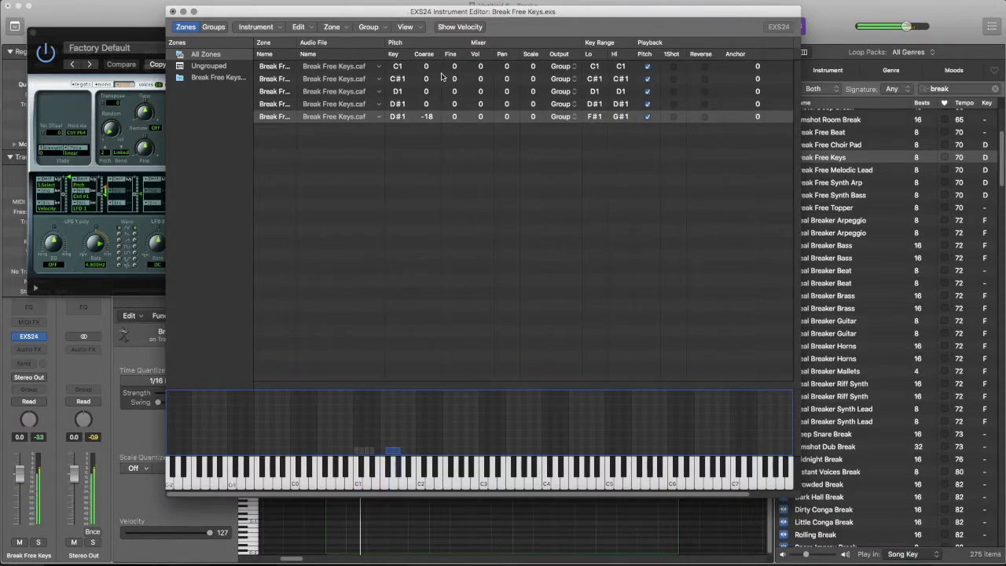
{"action": "key", "text": "super+w"}
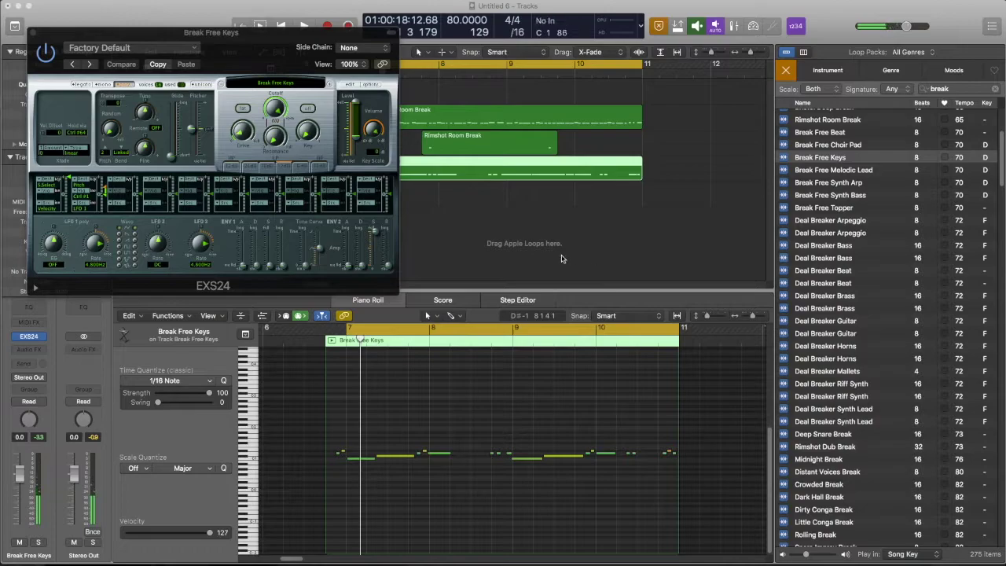
Step: Close the Break Free Keys sampler window and create a new track with the same instrument as the Break Free Keys track
{"action": "scroll", "coordinate": [548, 157], "scroll_direction": "down", "scroll_amount": 3}
{"action": "scroll", "coordinate": [541, 157], "scroll_direction": "left", "scroll_amount": 4}
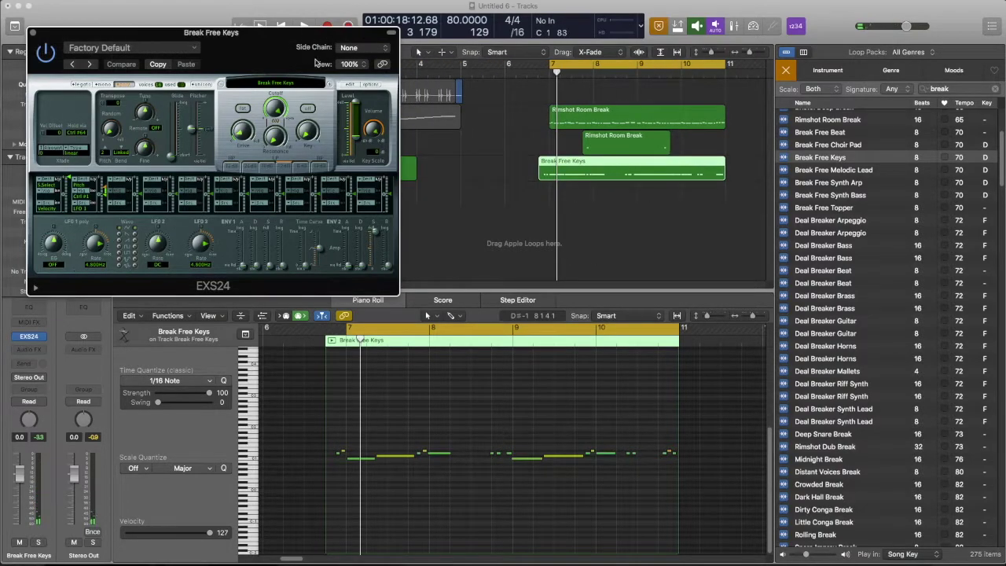
{"action": "key", "text": "super+w"}
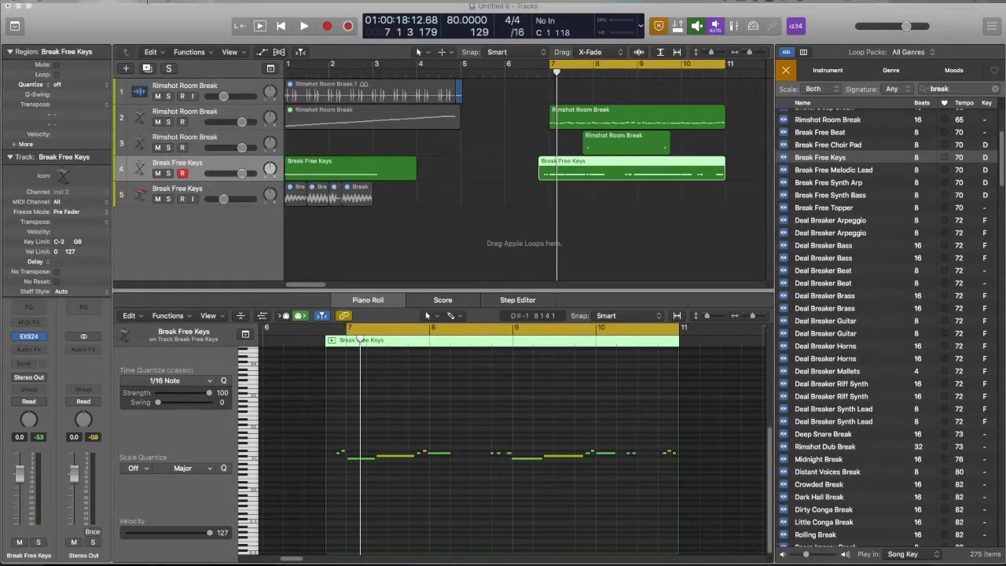
{"action": "left_click", "coordinate": [132, 5]}
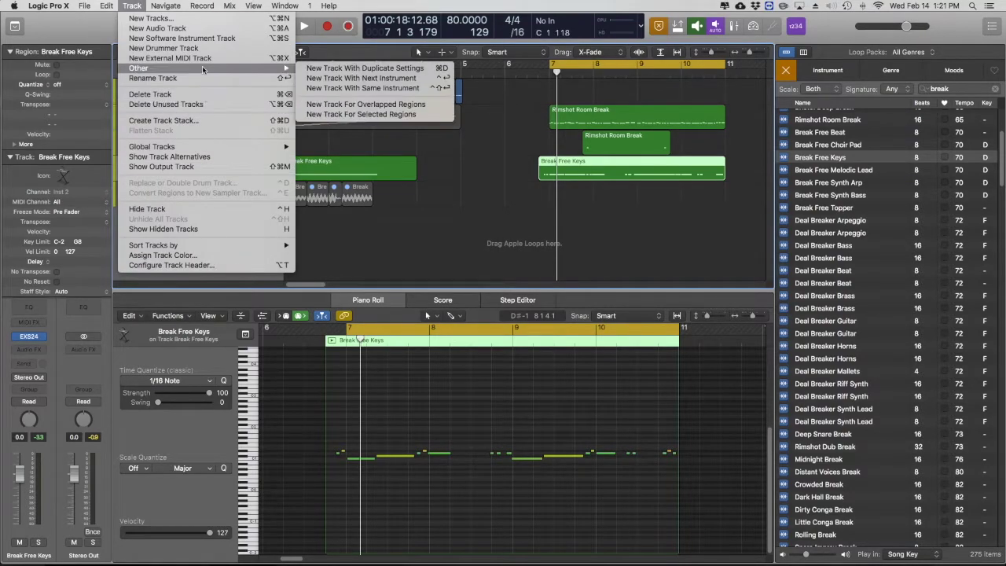
{"action": "mouse_move", "coordinate": [203, 69]}
{"action": "left_click", "coordinate": [345, 81]}
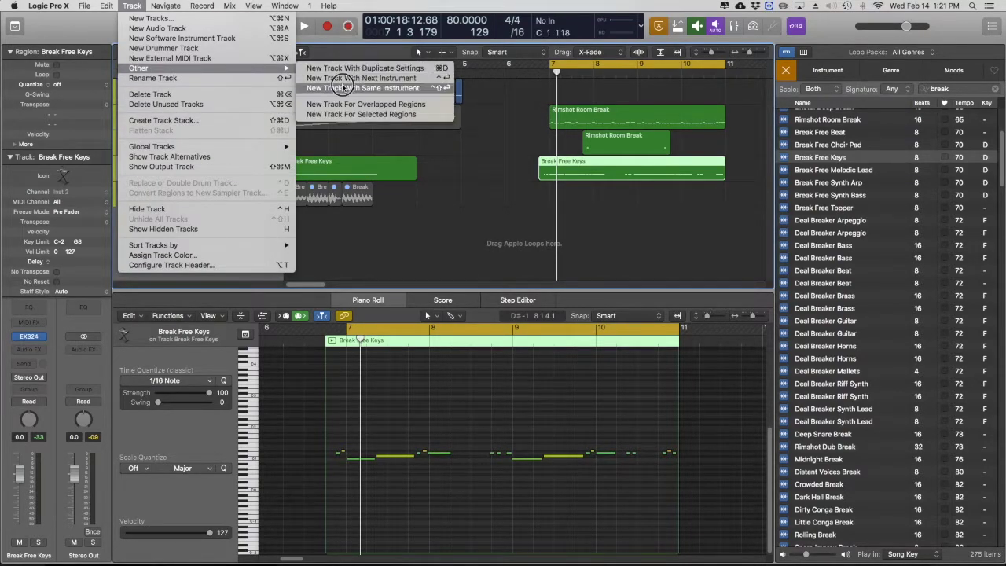
Step: Record a second Break Free Keys MIDI part on the new track within the bar 7 to 11 cycle and play it back
{"action": "key", "text": "r"}
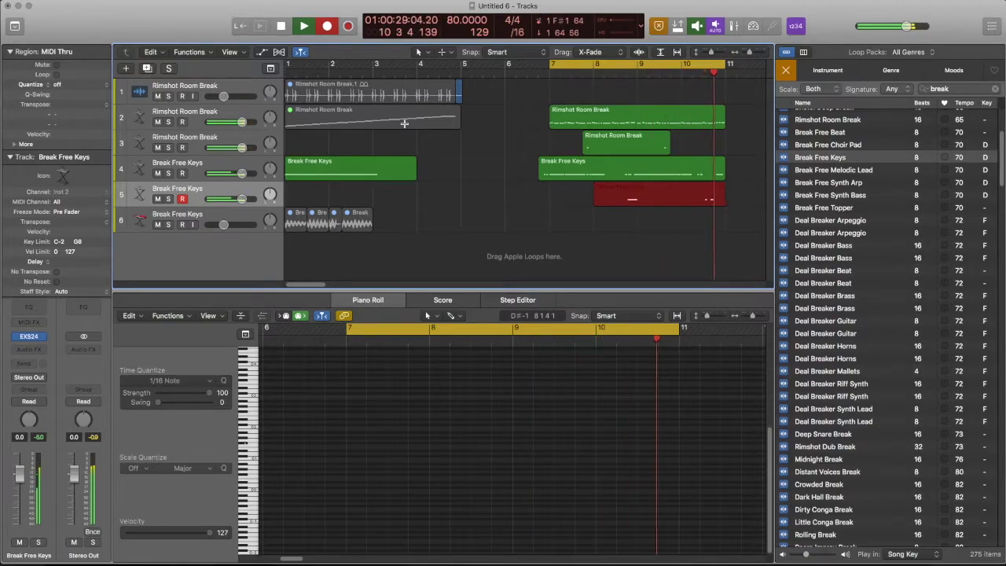
{"action": "key", "text": "space"}
{"action": "key", "text": "space"}
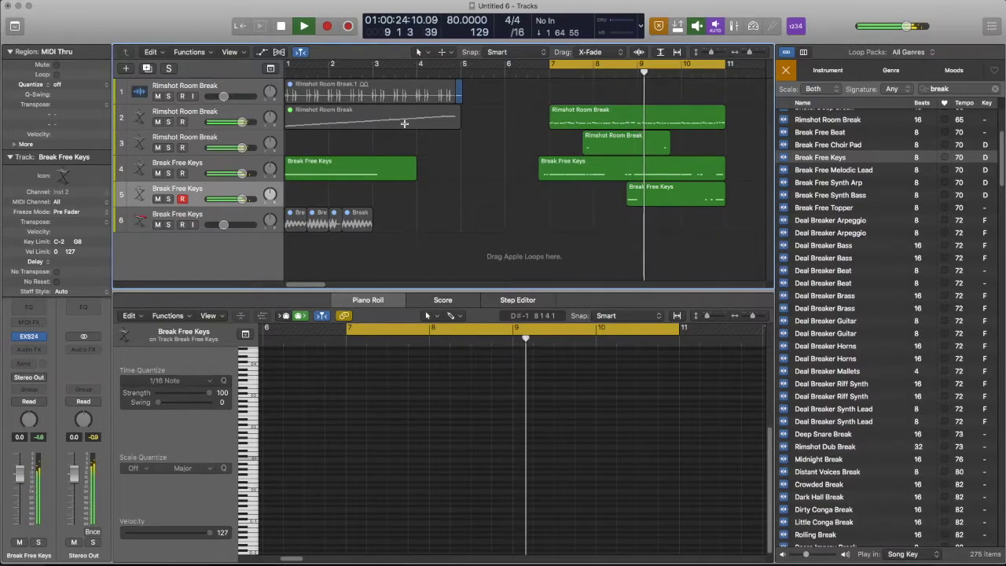
{"action": "key", "text": "space"}
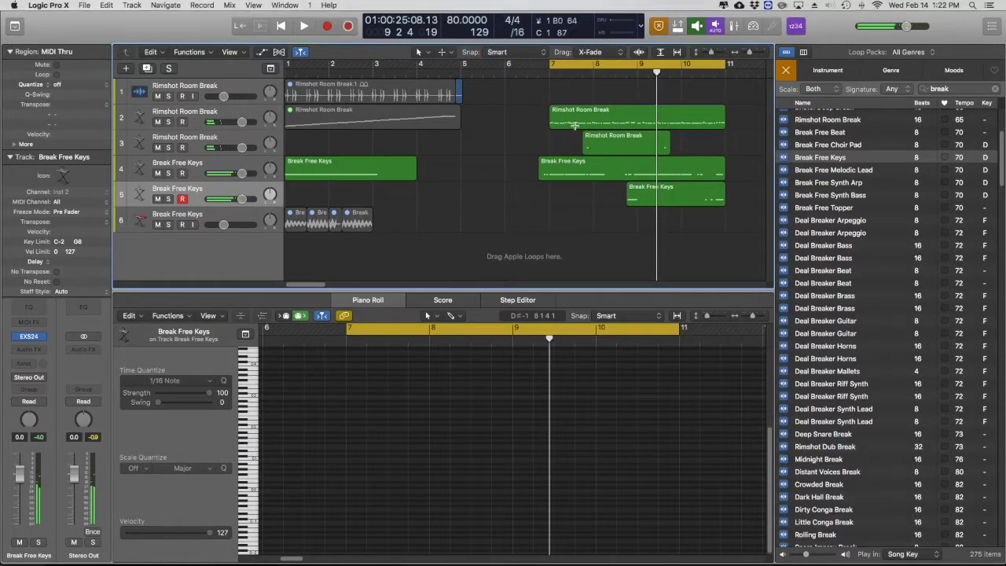
{"action": "scroll", "coordinate": [632, 174], "scroll_direction": "down", "scroll_amount": 3}
{"action": "scroll", "coordinate": [630, 174], "scroll_direction": "down", "scroll_amount": 3}
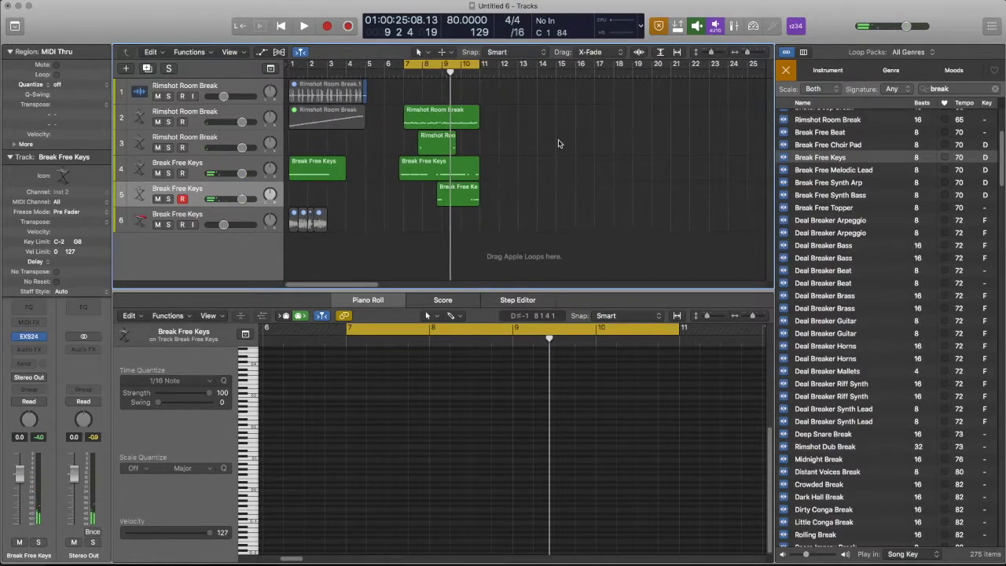